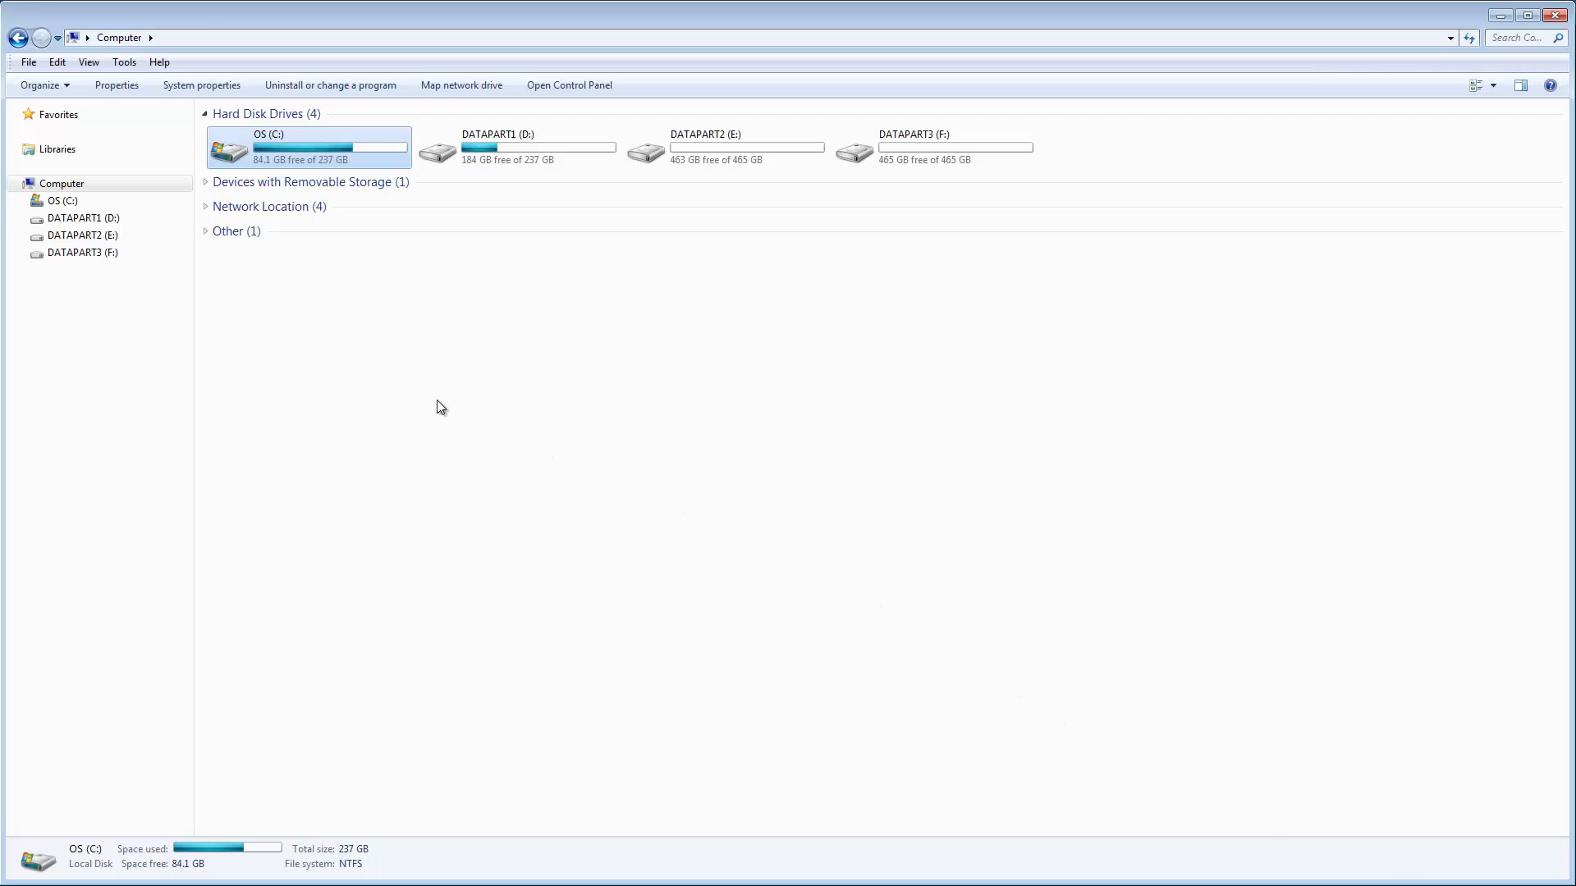
- Open Computer Management and start a new group under Local Users and Groups
right_click(54, 187)
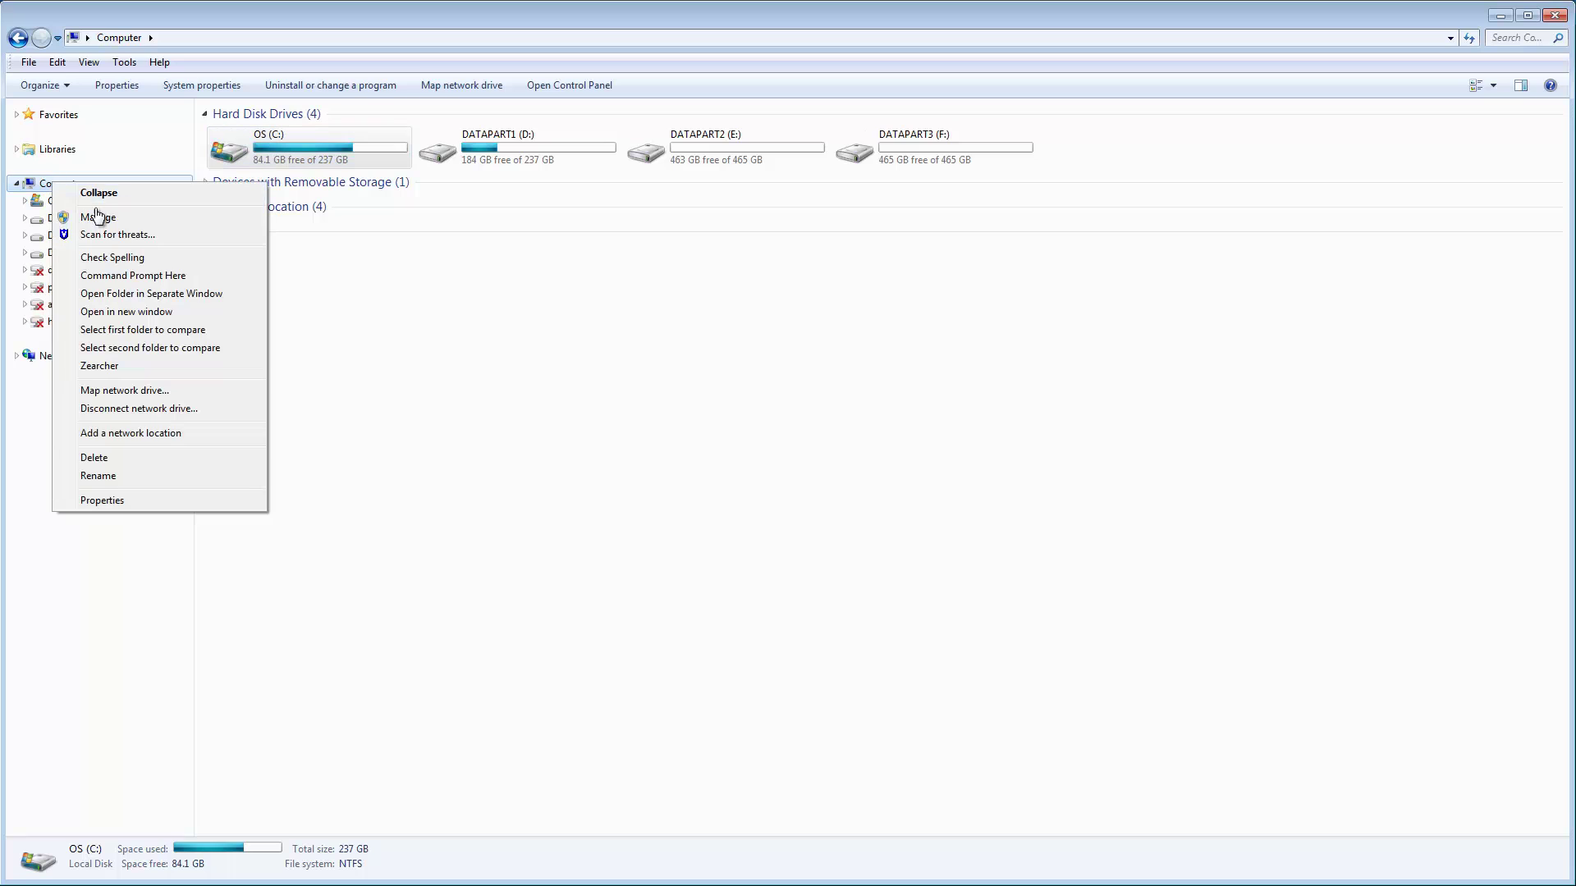
left_click(98, 218)
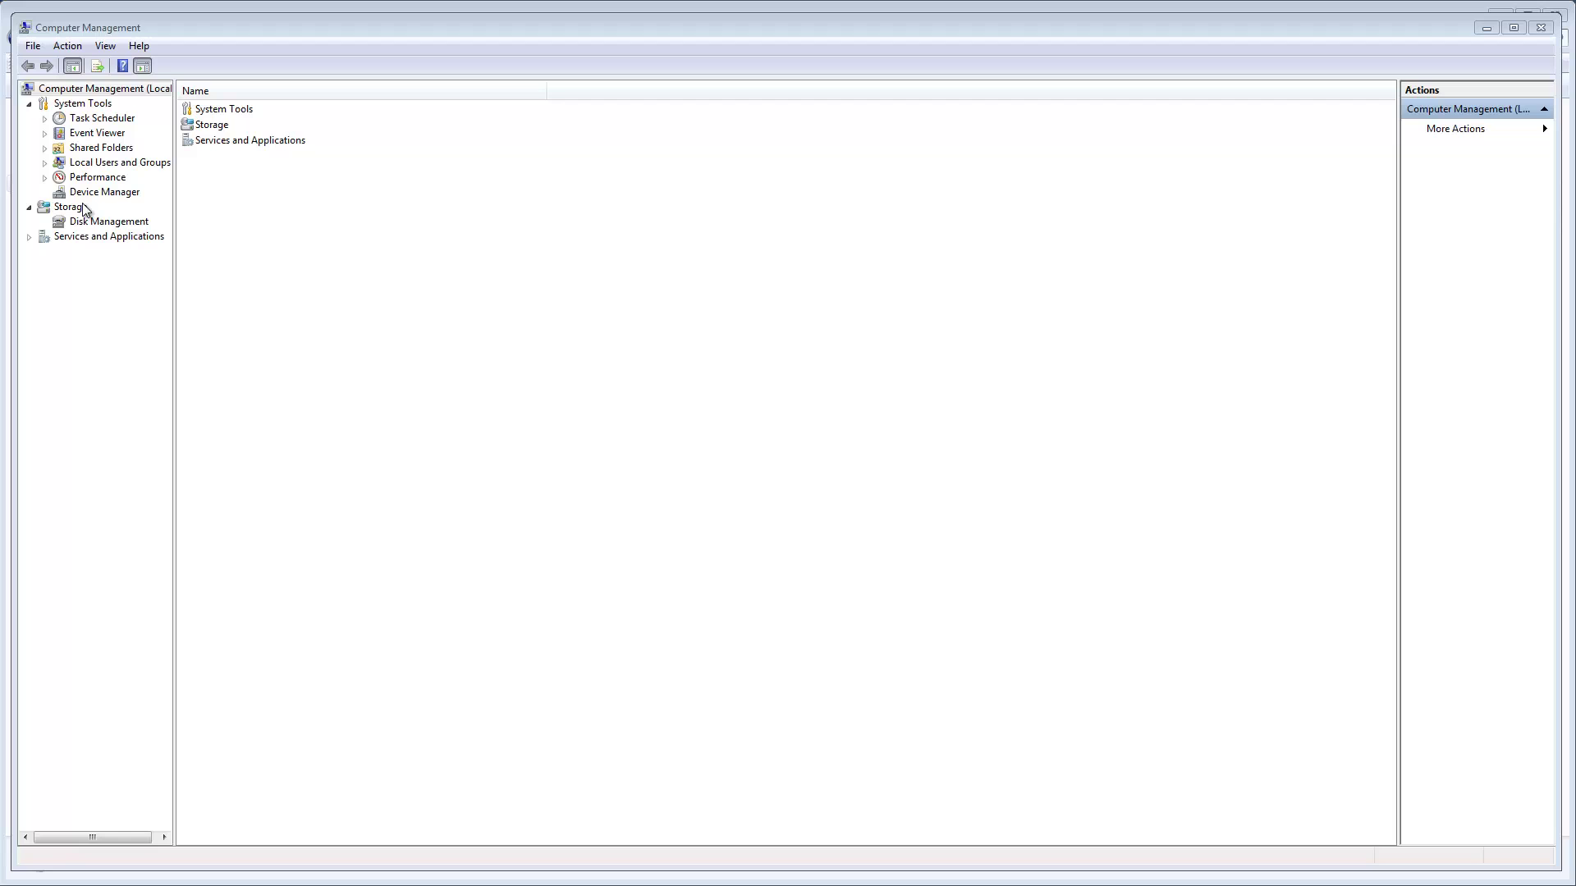
left_click(44, 163)
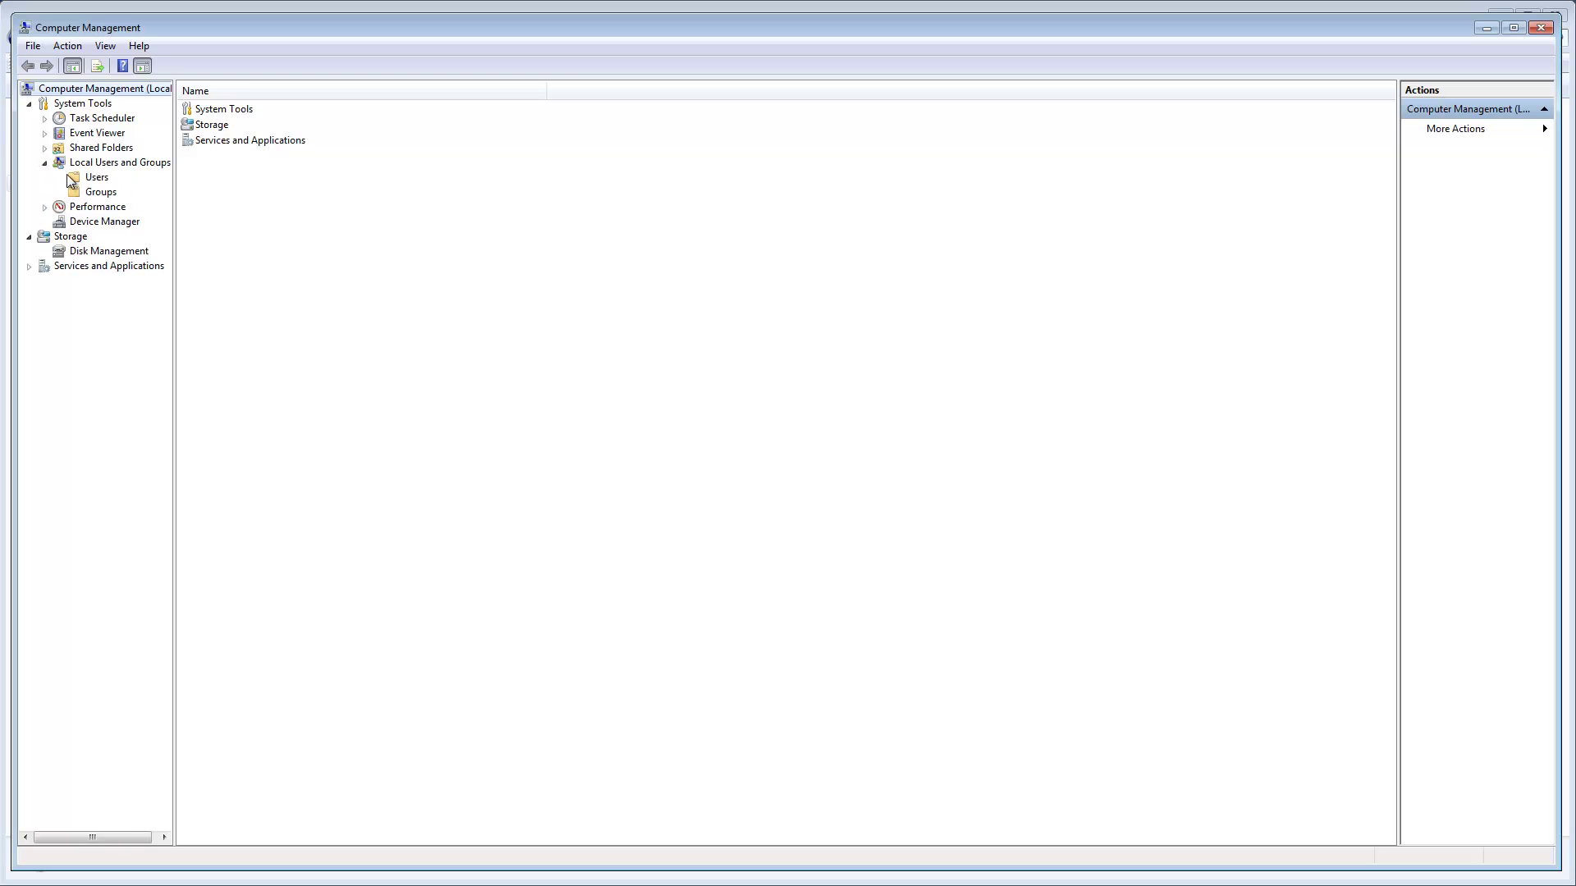
right_click(97, 195)
left_click(139, 205)
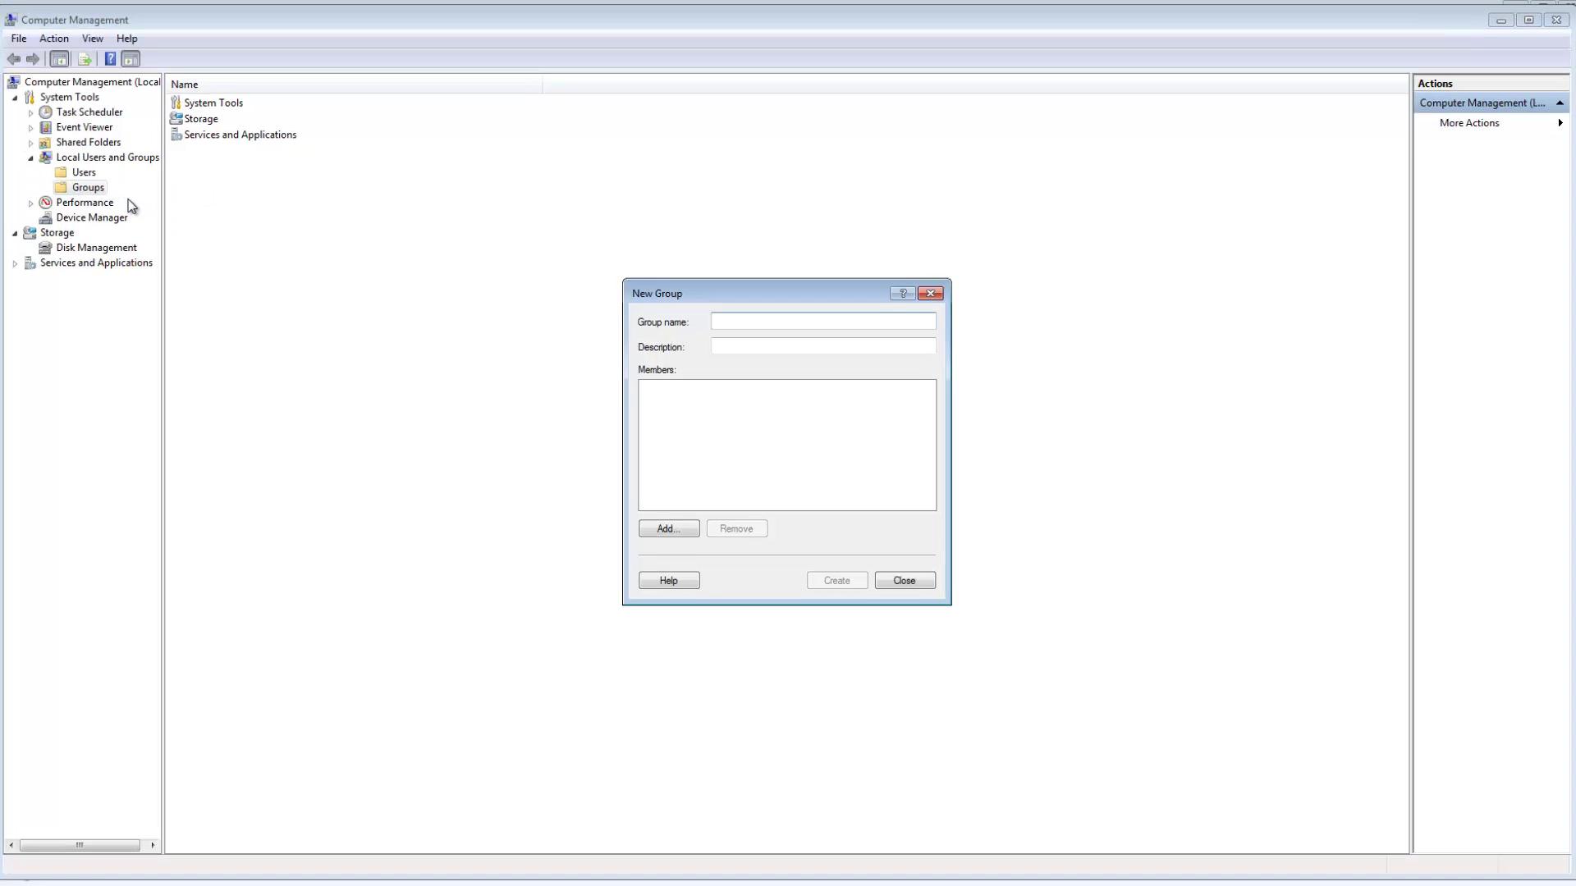
- Create the 'RSM Admins' local group, adding the two pasted and verified domain users as members
type("RSM Admins")
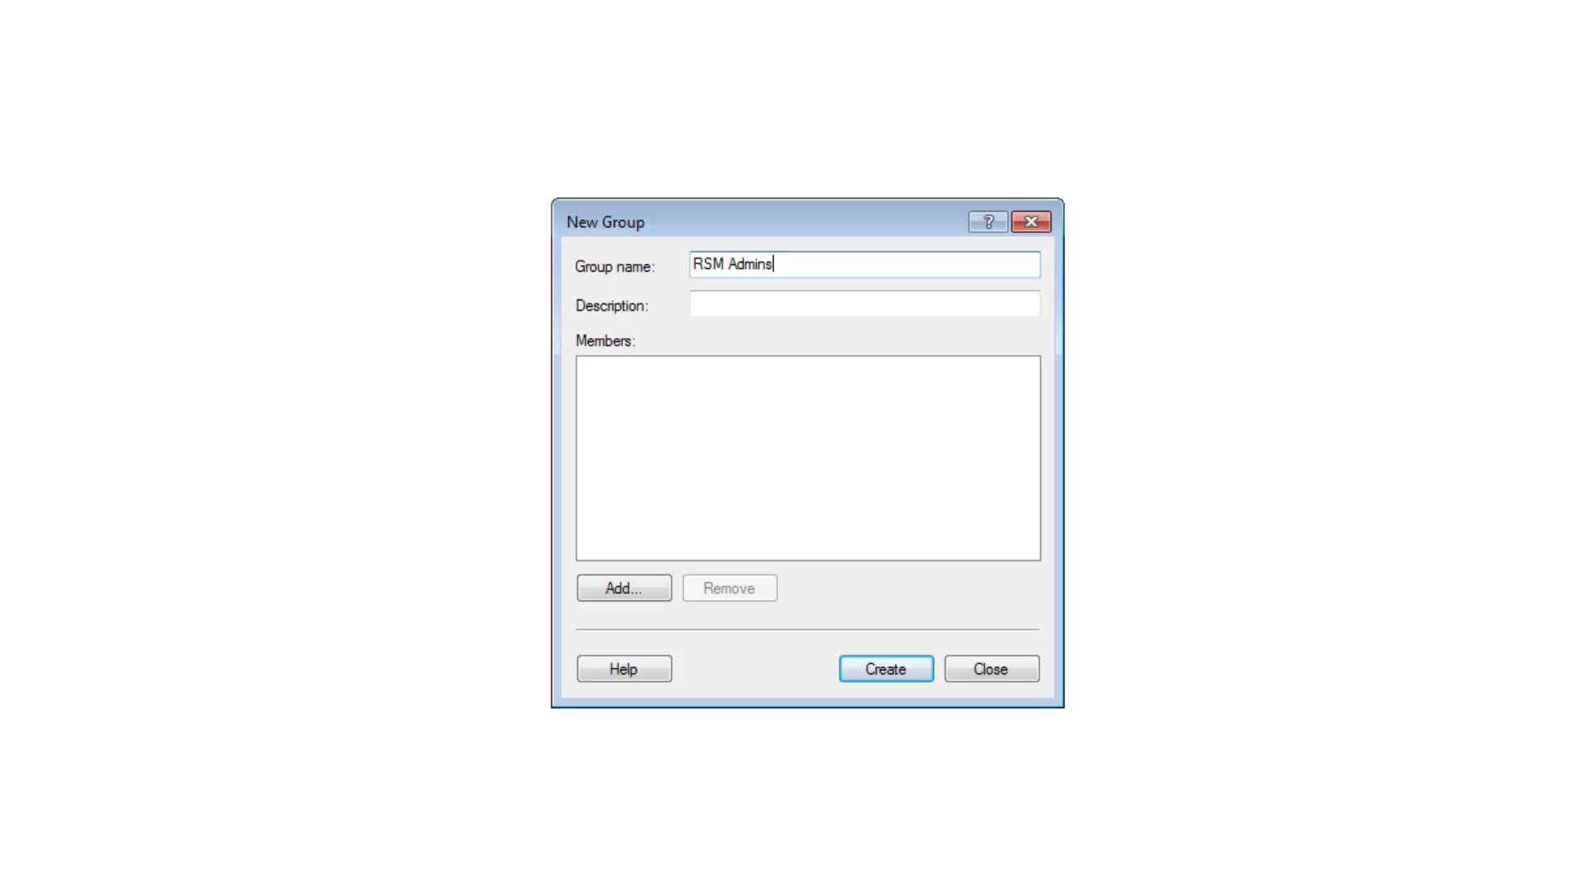
left_click(657, 585)
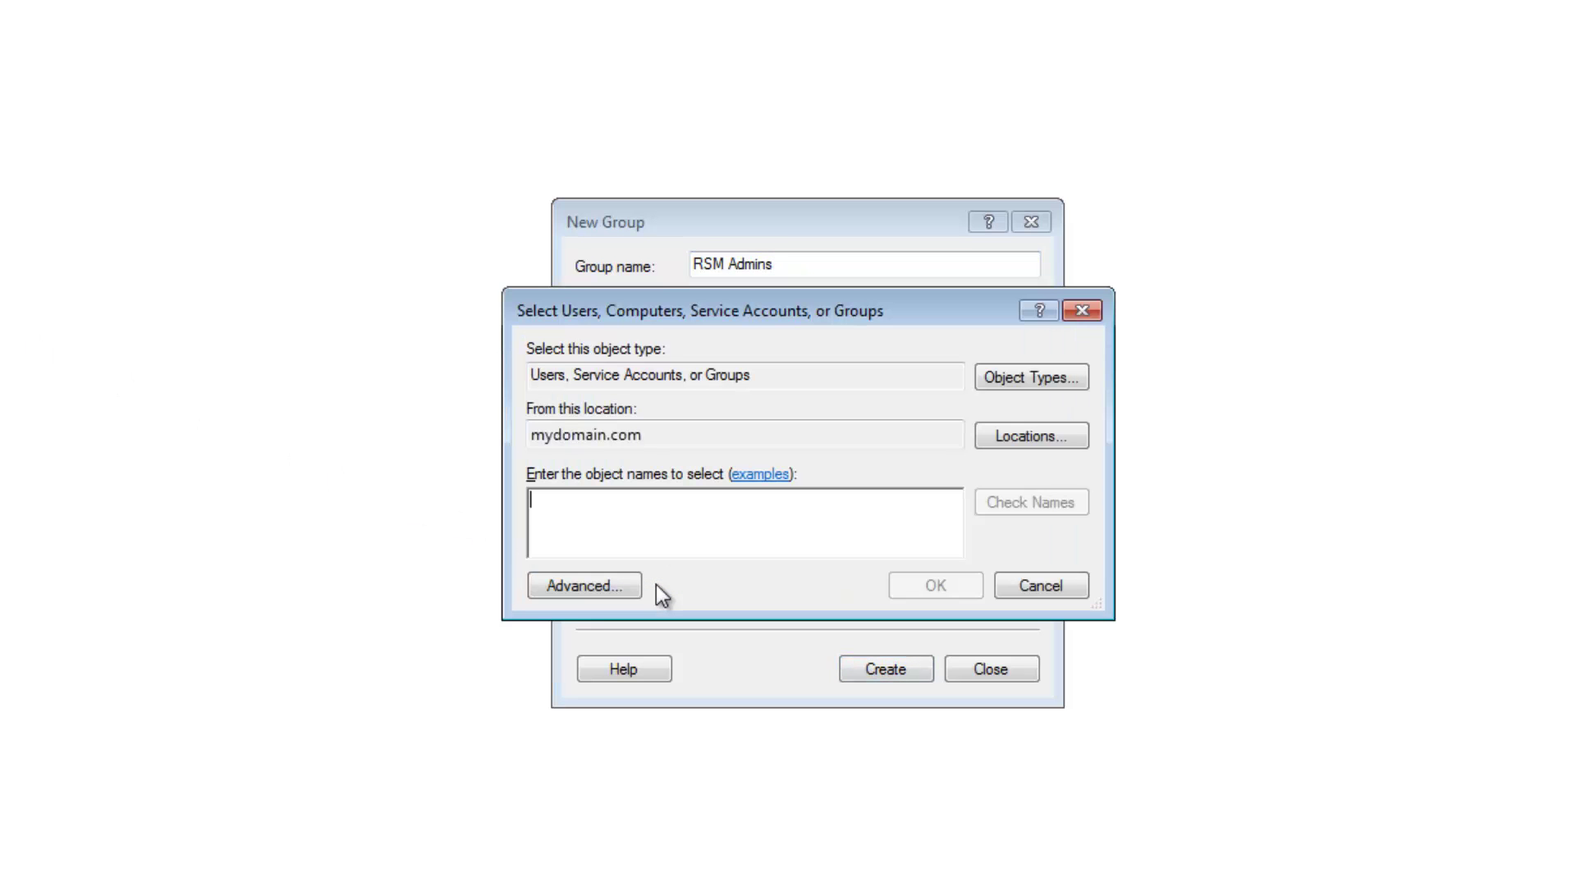
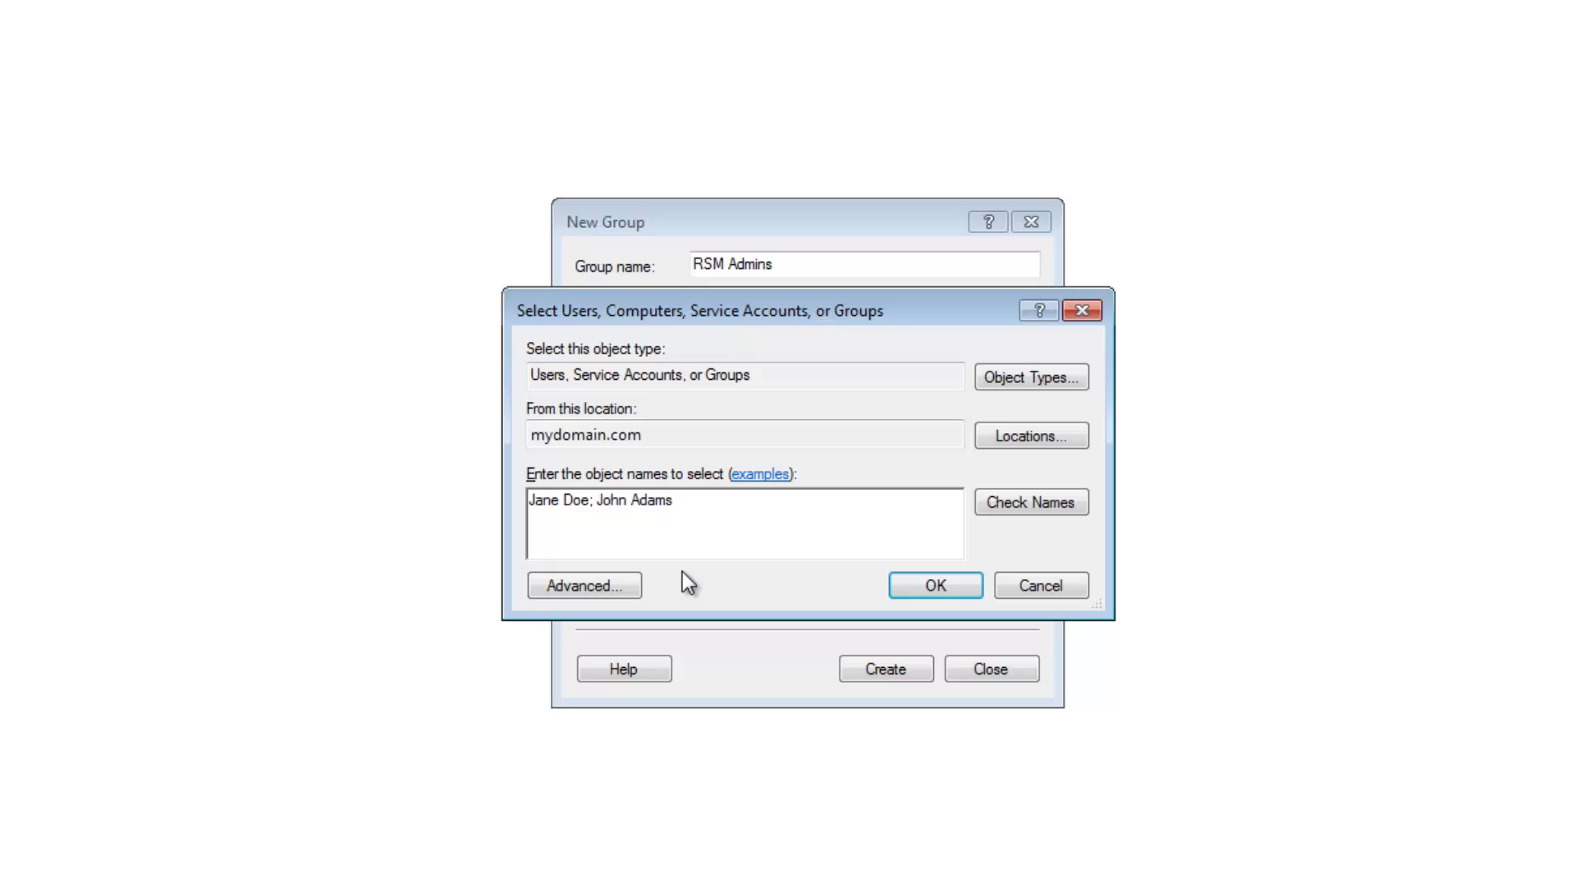
left_click(990, 509)
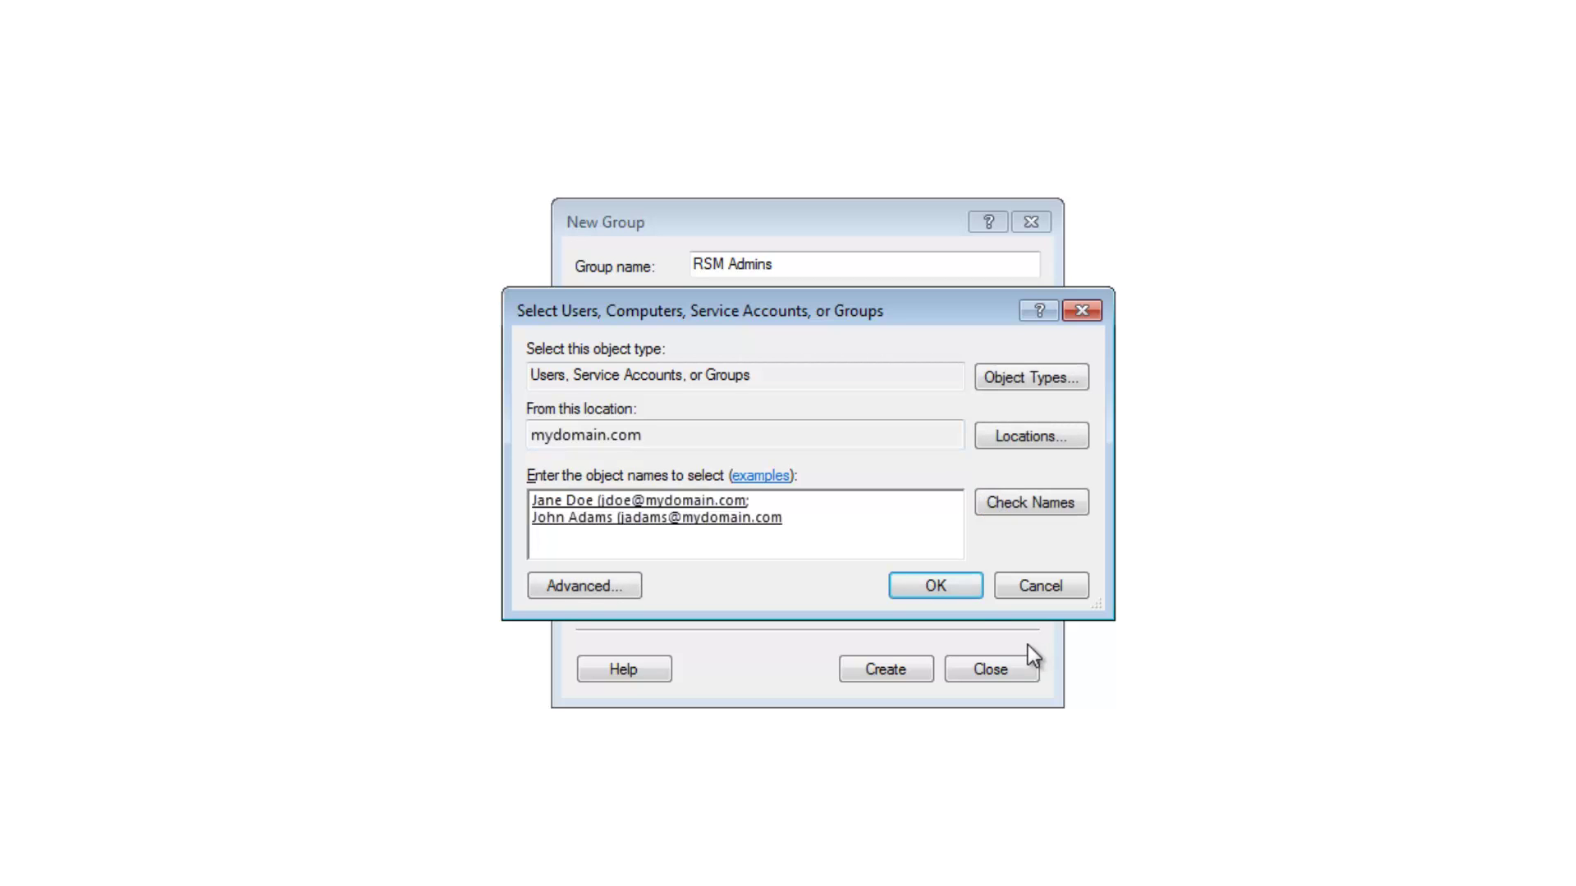
left_click(962, 587)
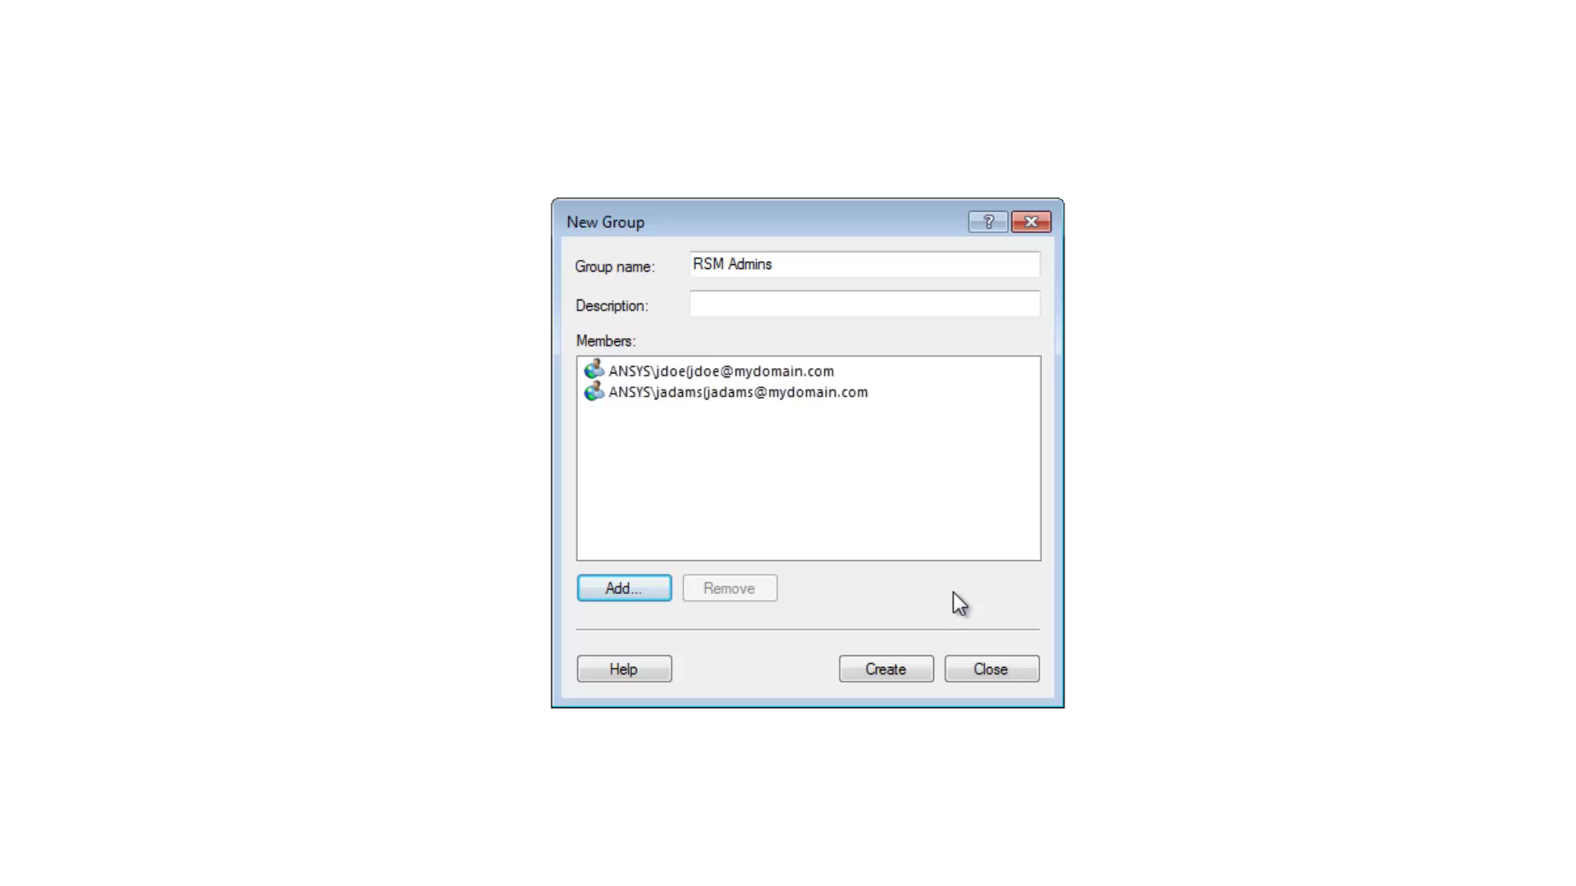
left_click(911, 667)
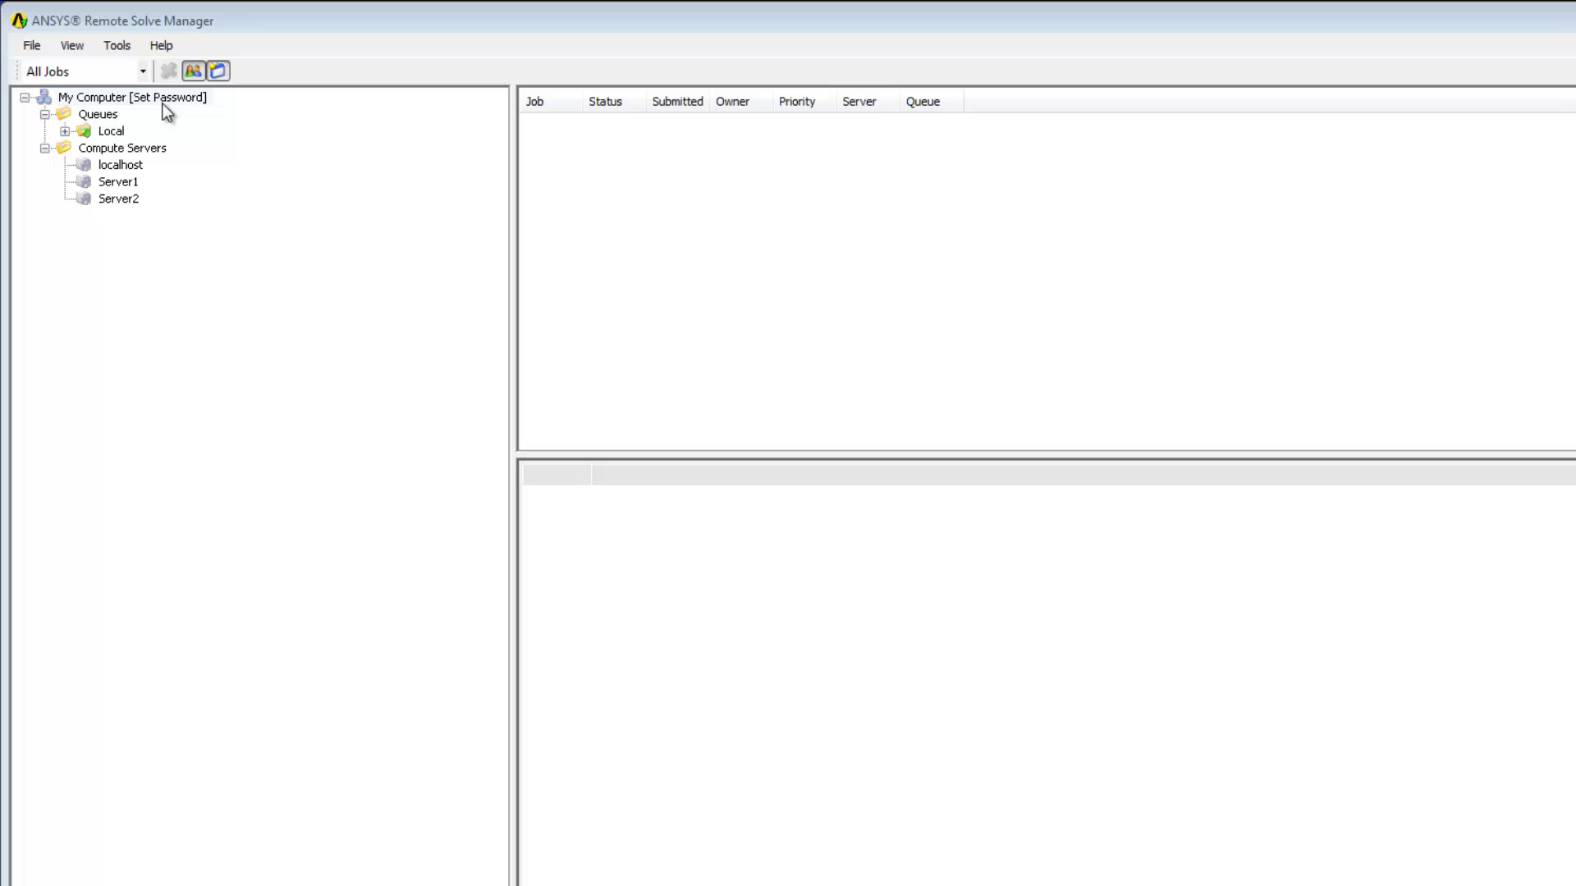
- Enter and confirm the current account's password in My Computer's Password Setting dialog
right_click(167, 105)
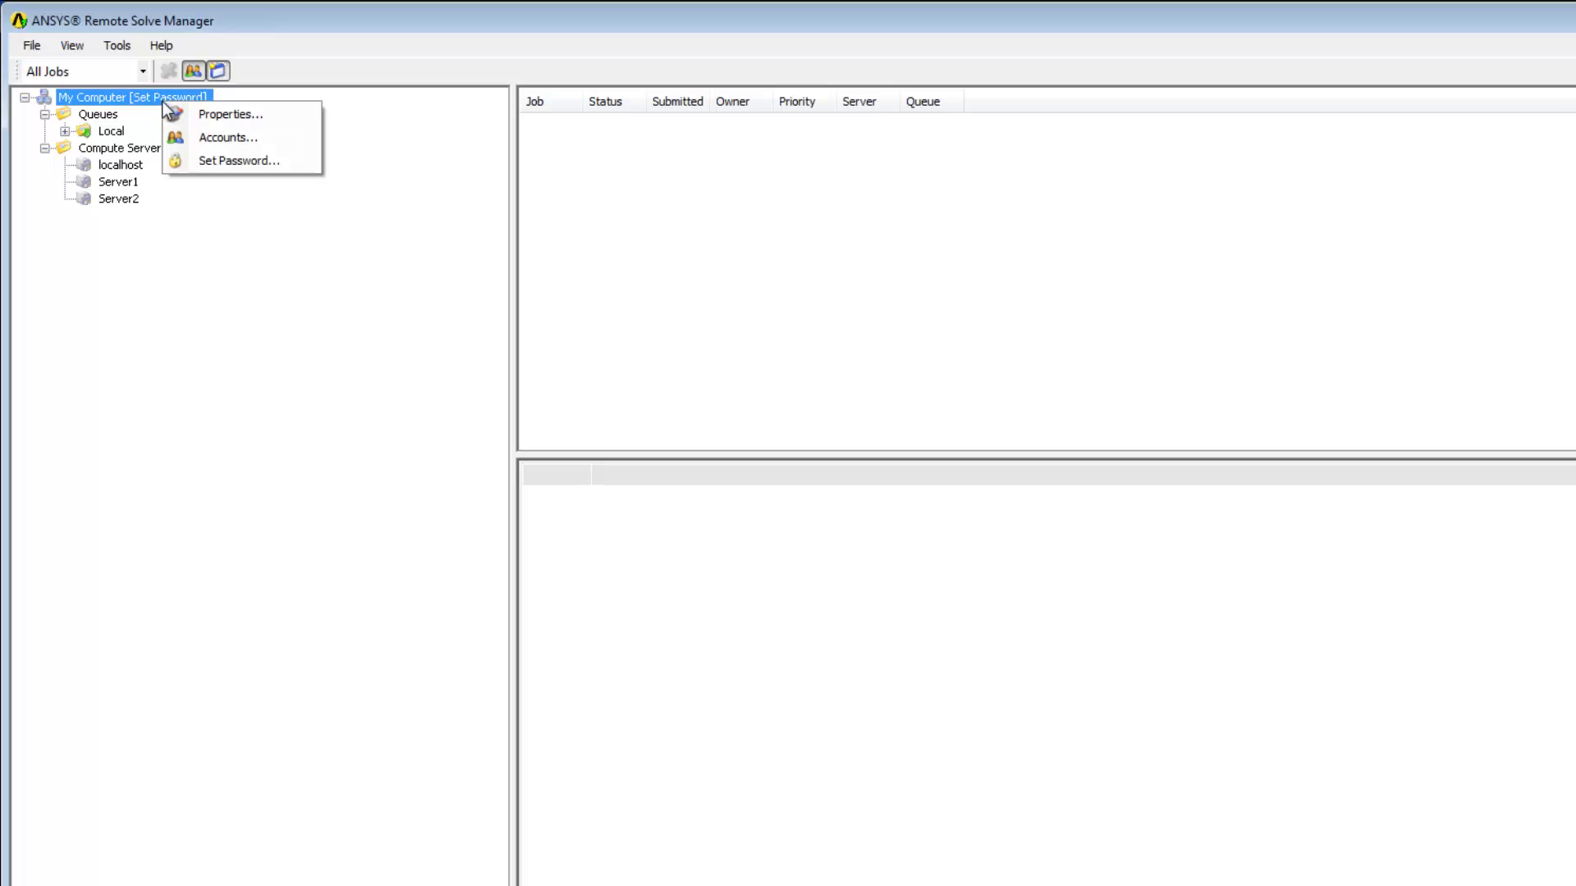
left_click(209, 164)
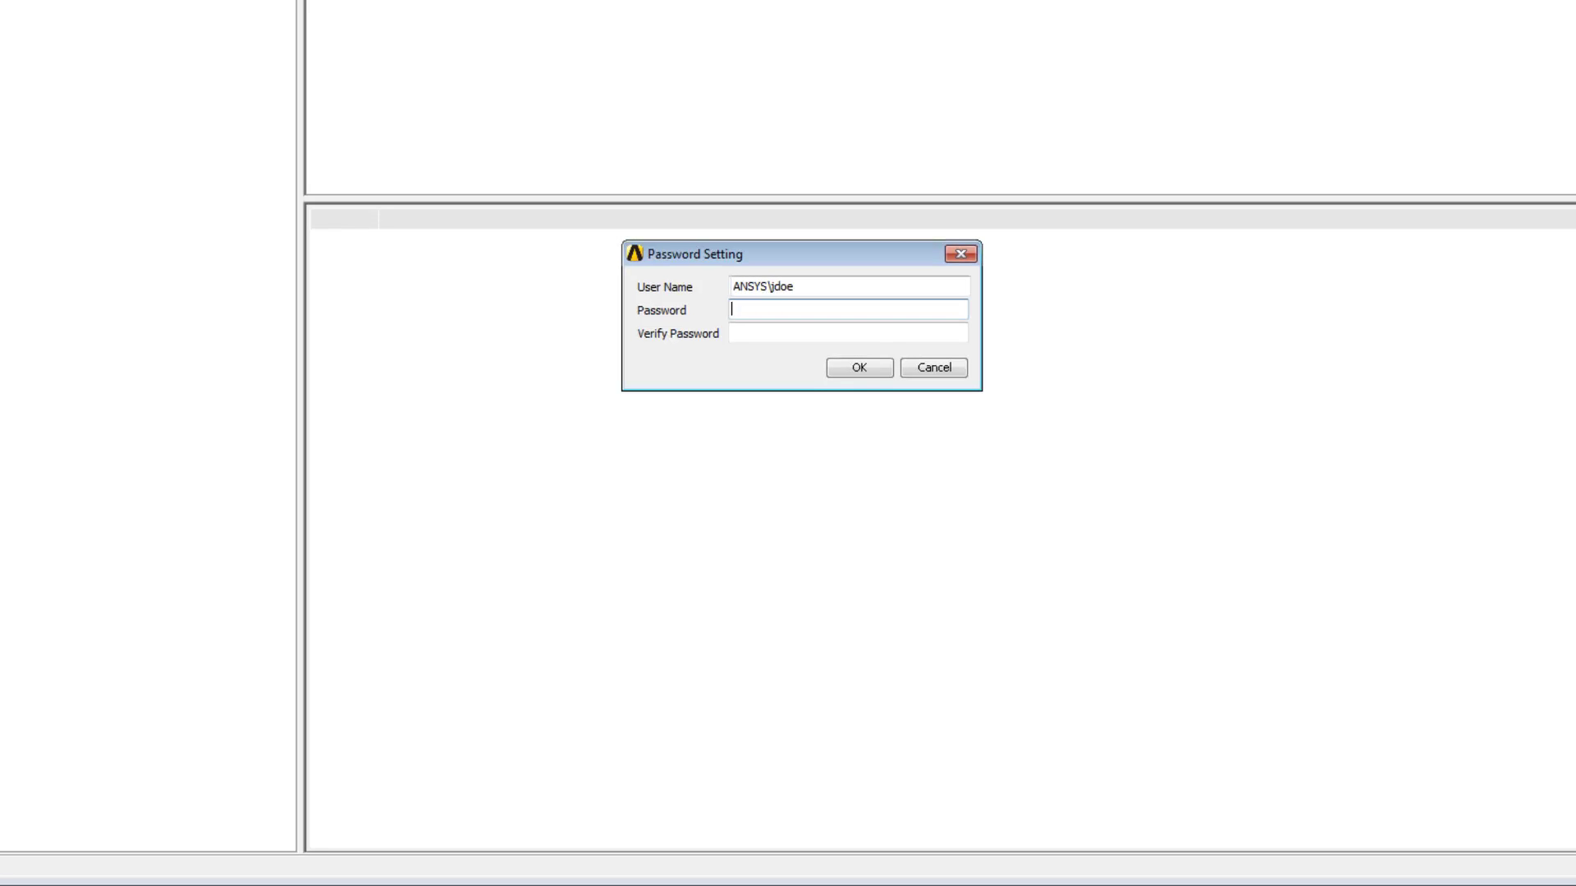
type("•••••••••")
key("Tab")
type("•••••")
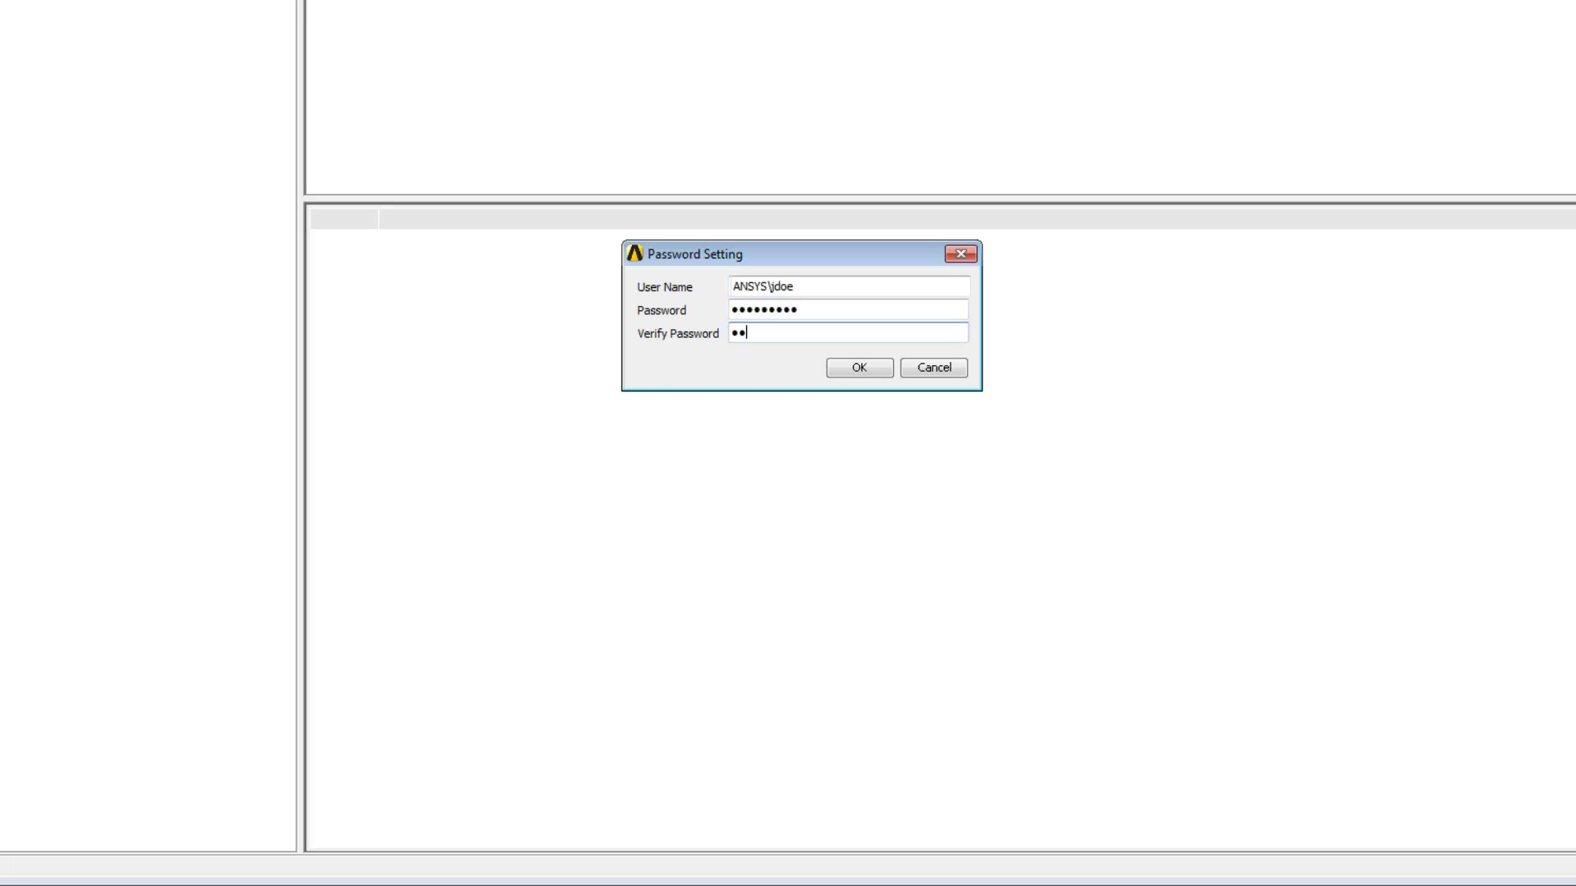
type("••••")
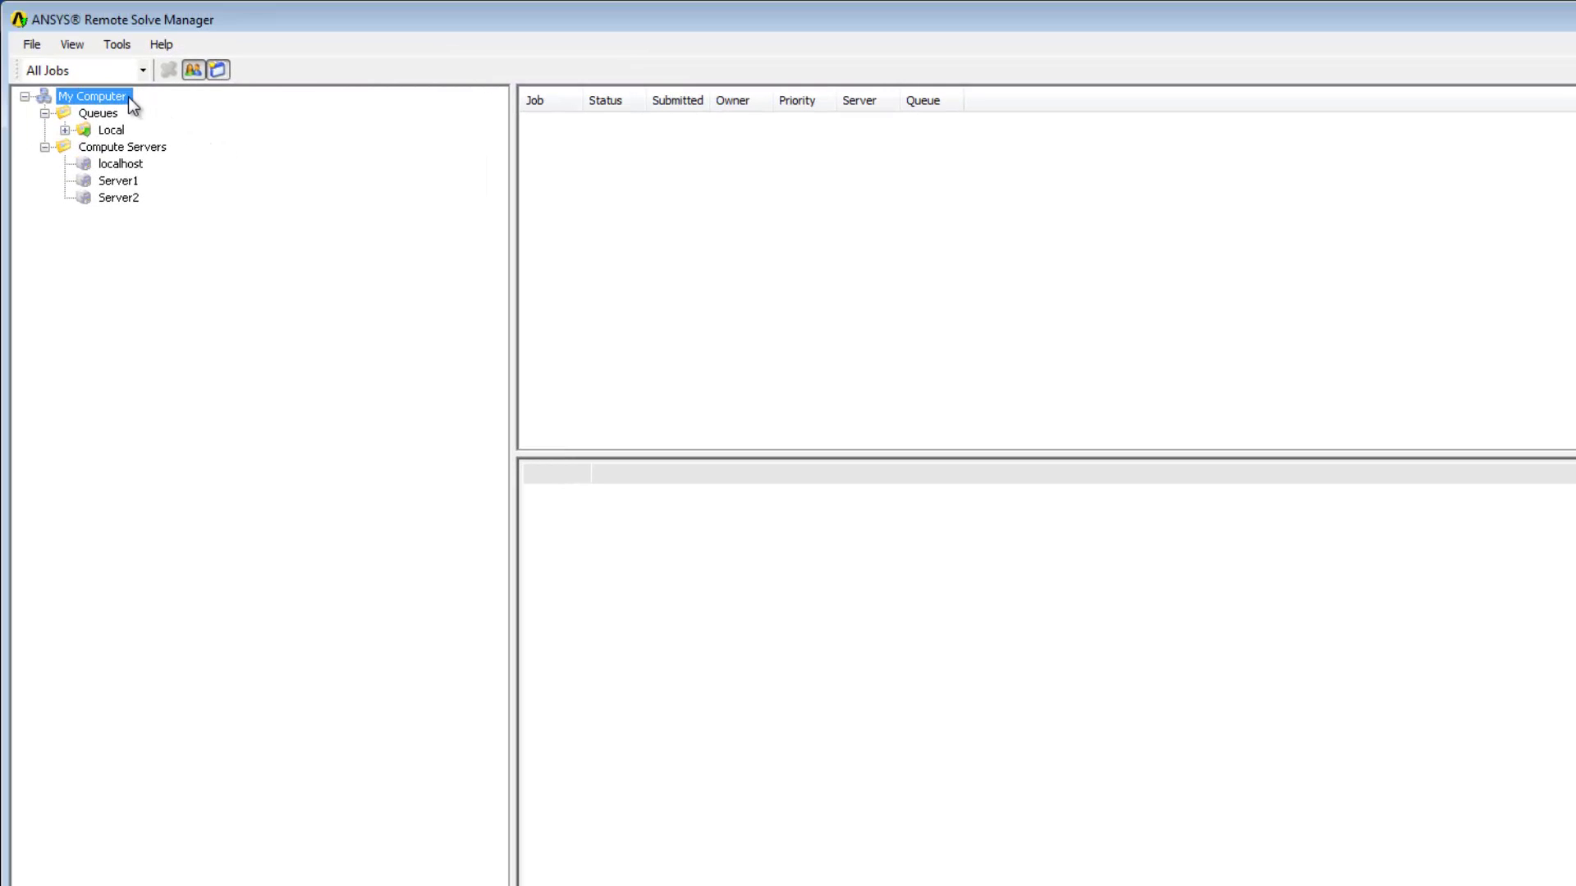
- Add the second domain user as a primary account in Accounts, entering and confirming its password
right_click(129, 98)
left_click(181, 136)
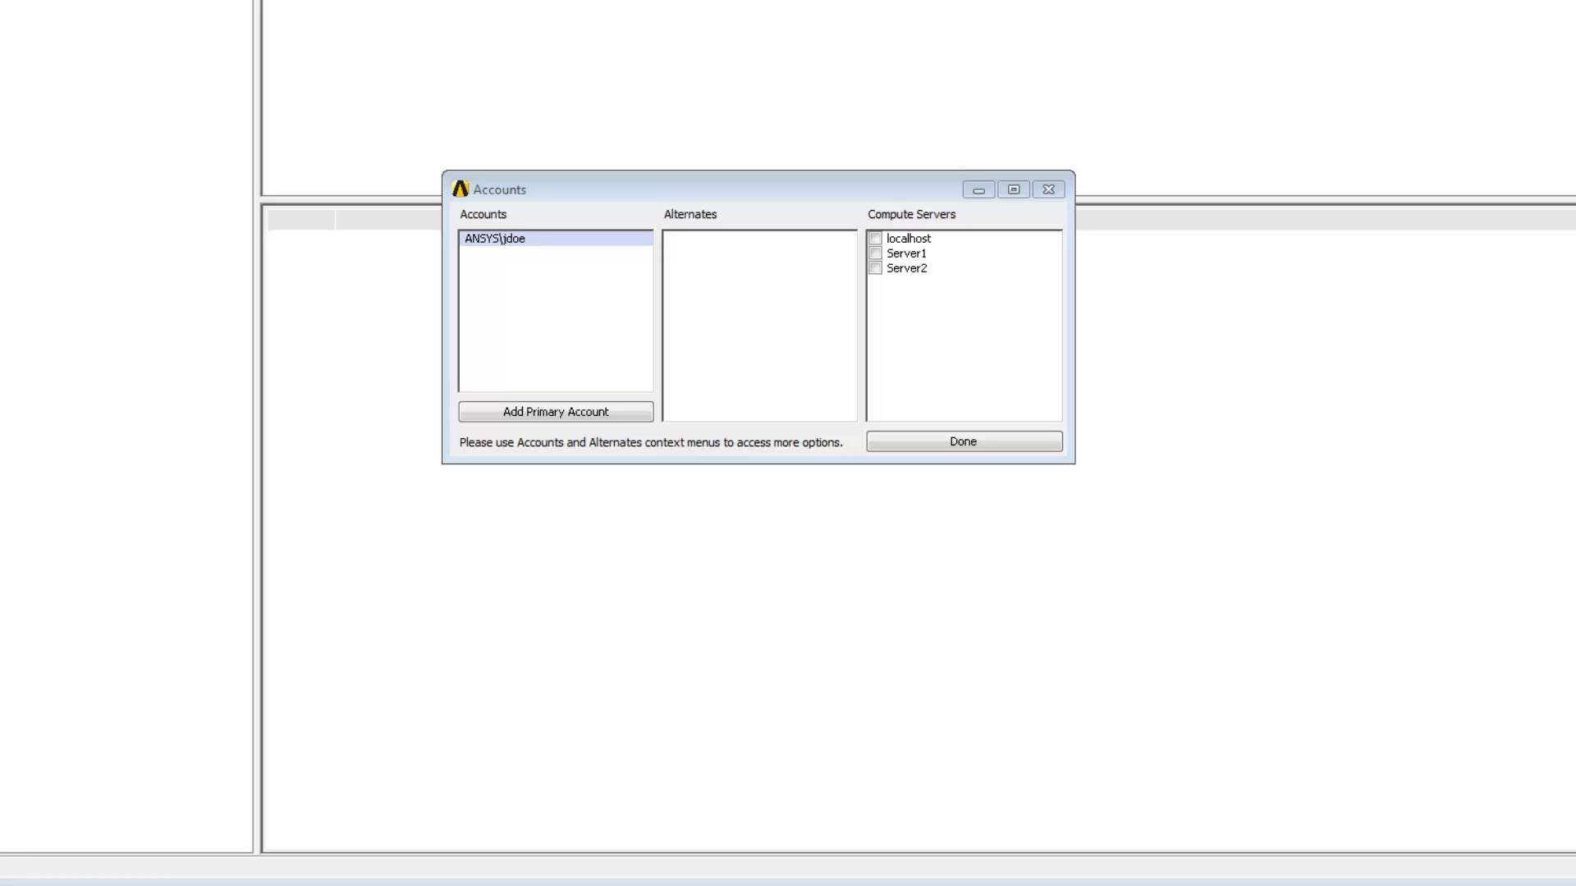
left_click(556, 411)
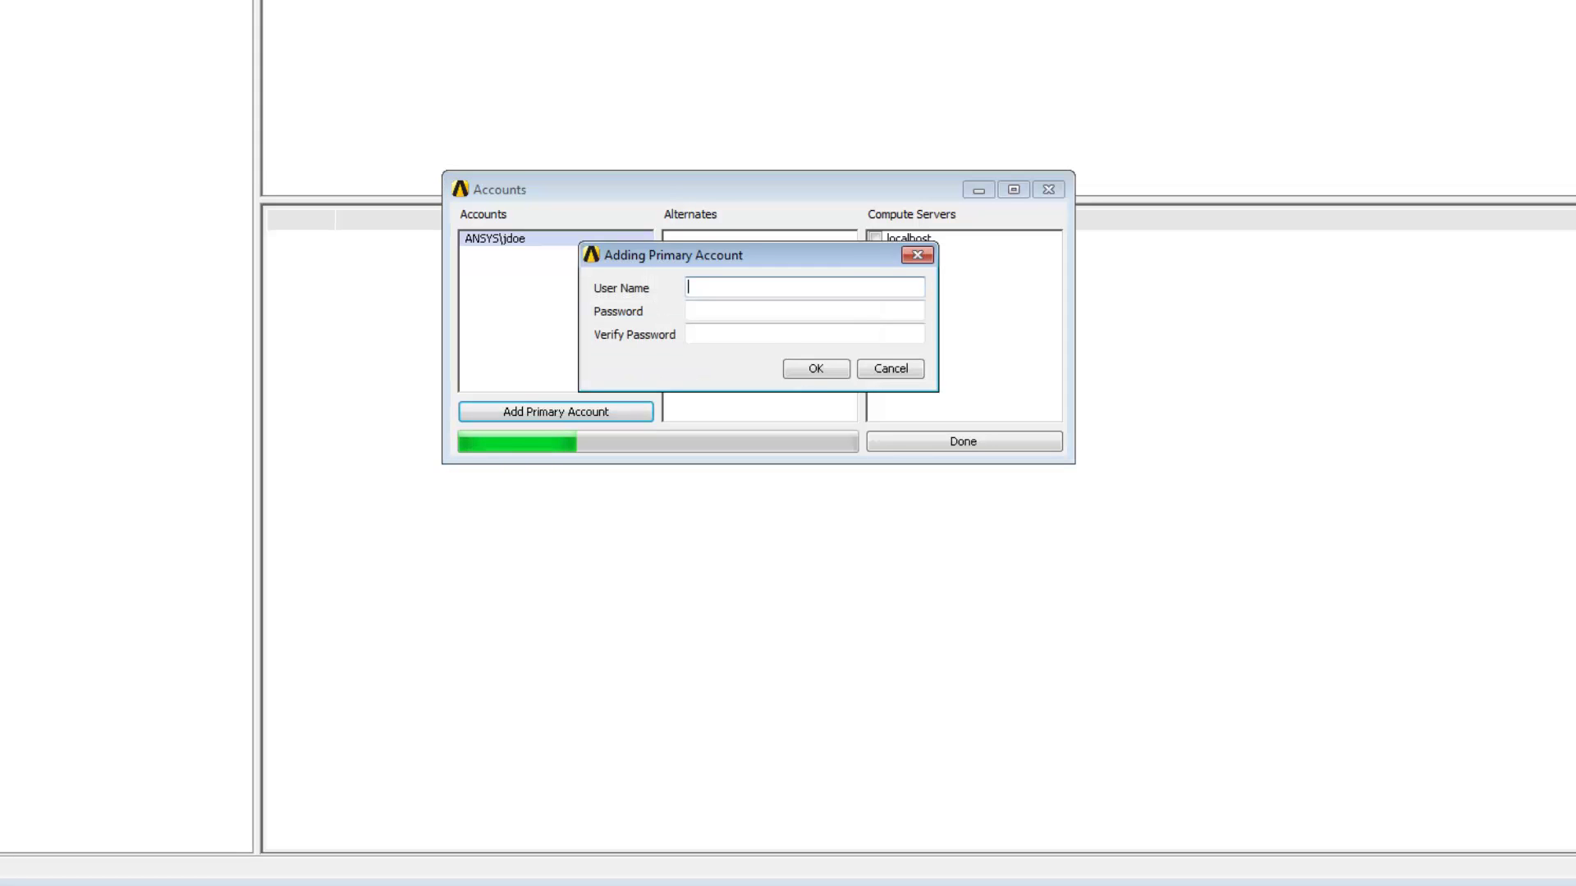
type("ANSYS\\jsmith")
key("Tab")
type("*********")
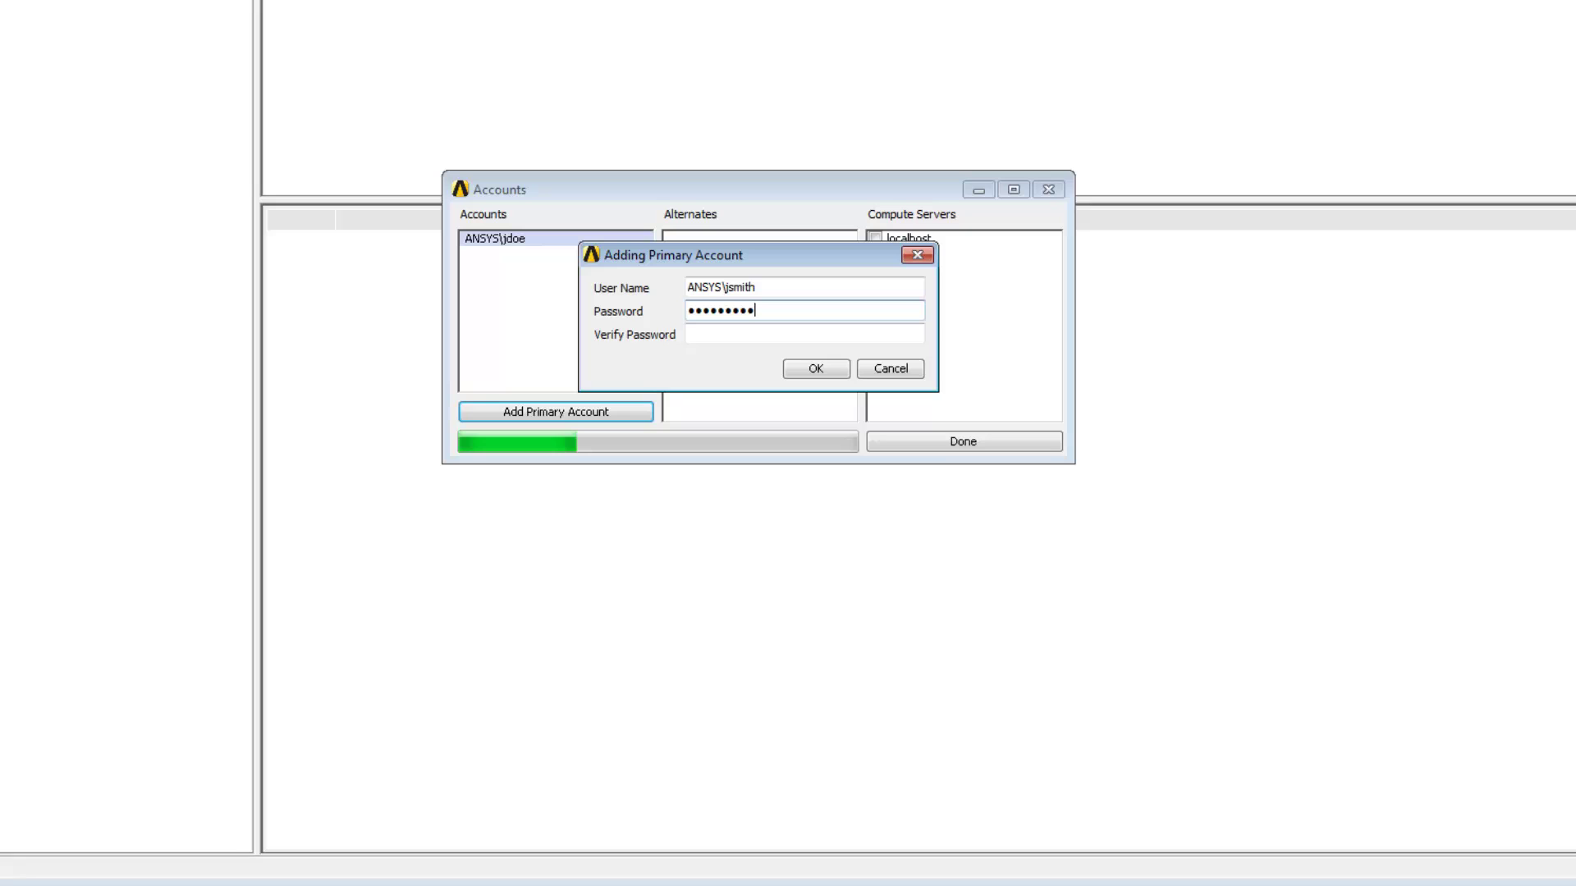
key("Tab")
type("******")
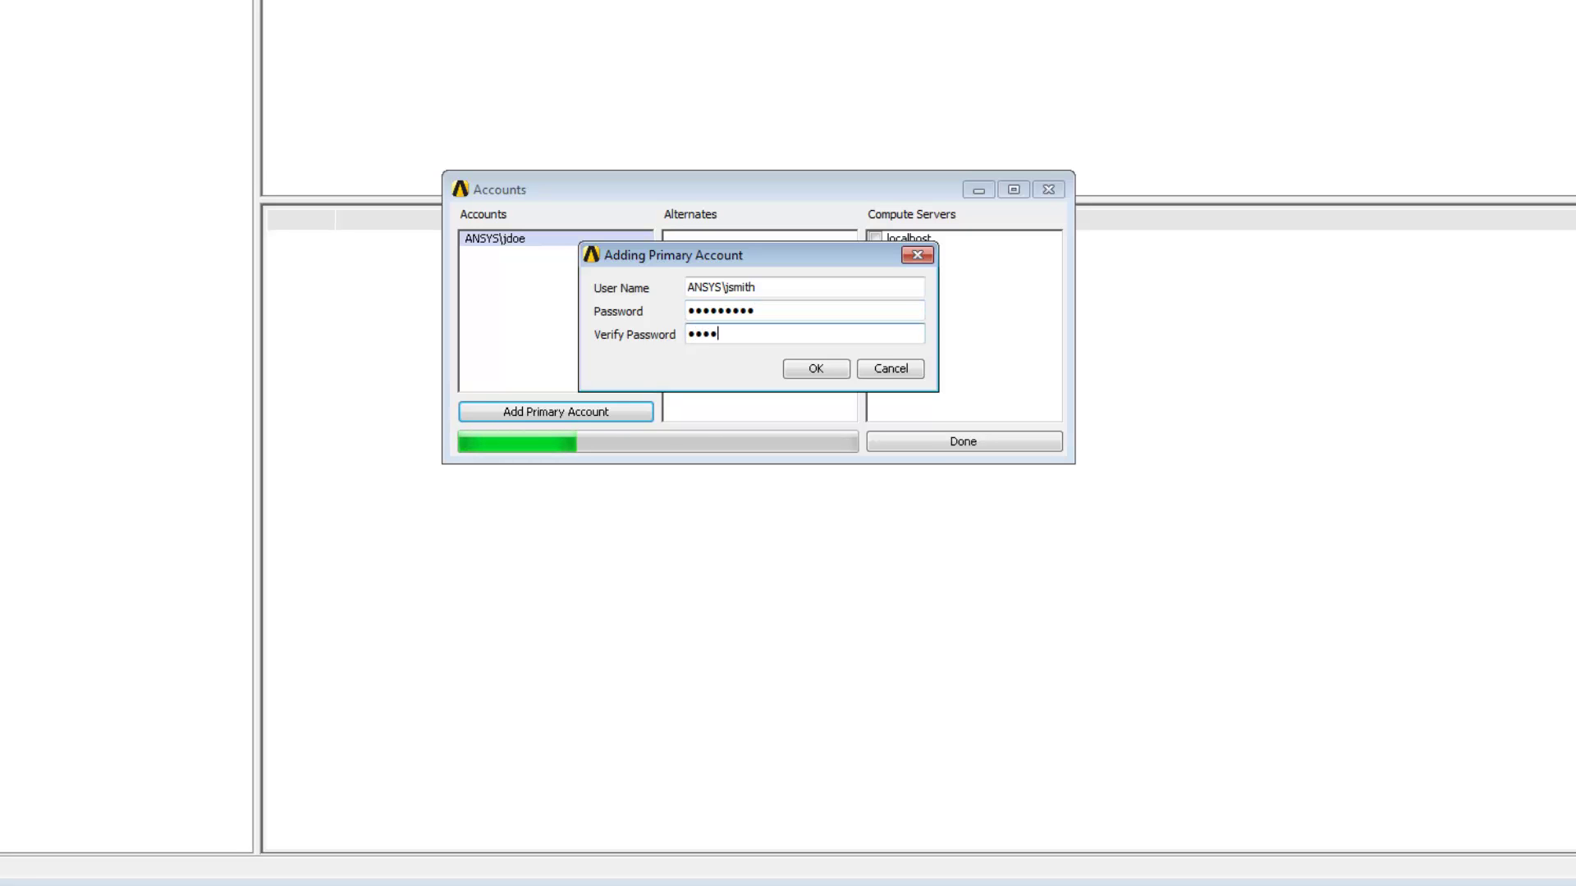
type("***")
key("Return")
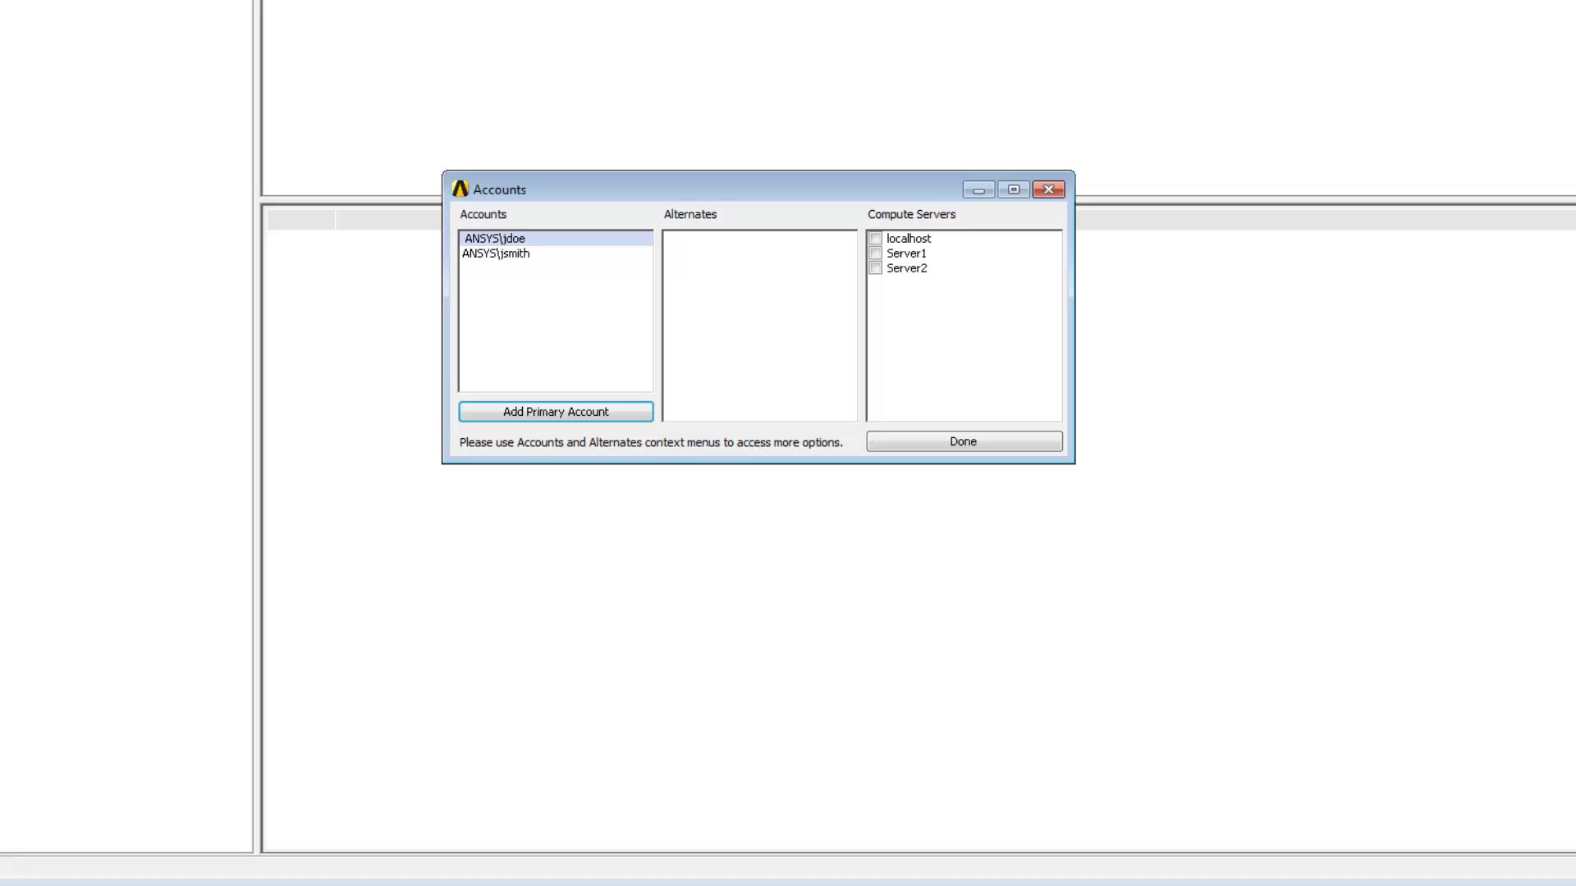
- Add alternate account 'user1' with its password under the first primary account
right_click(544, 238)
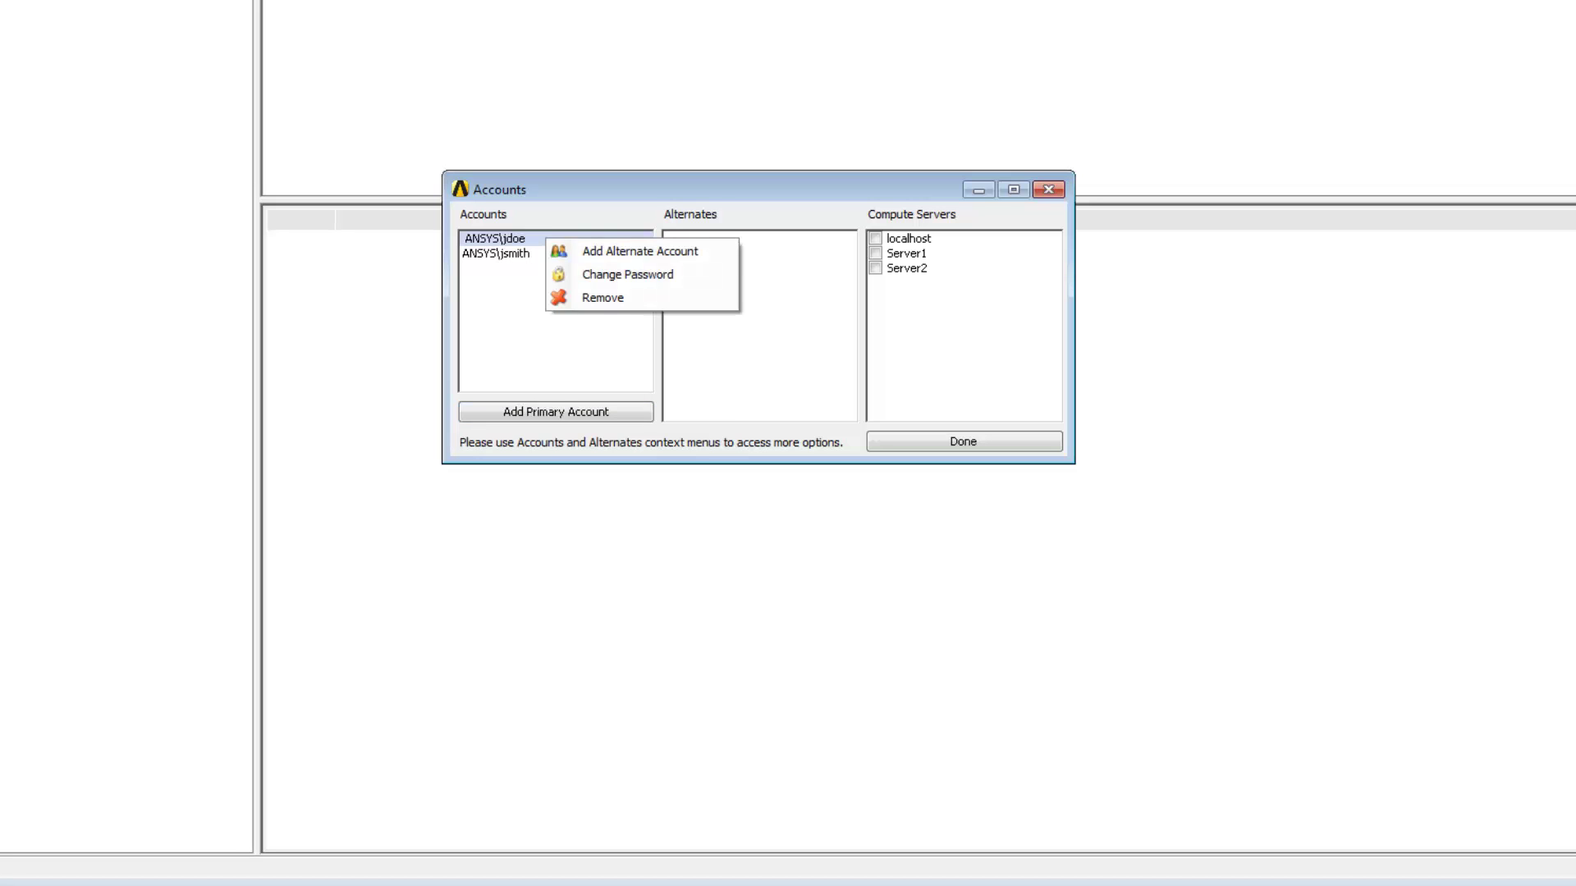
key("Return")
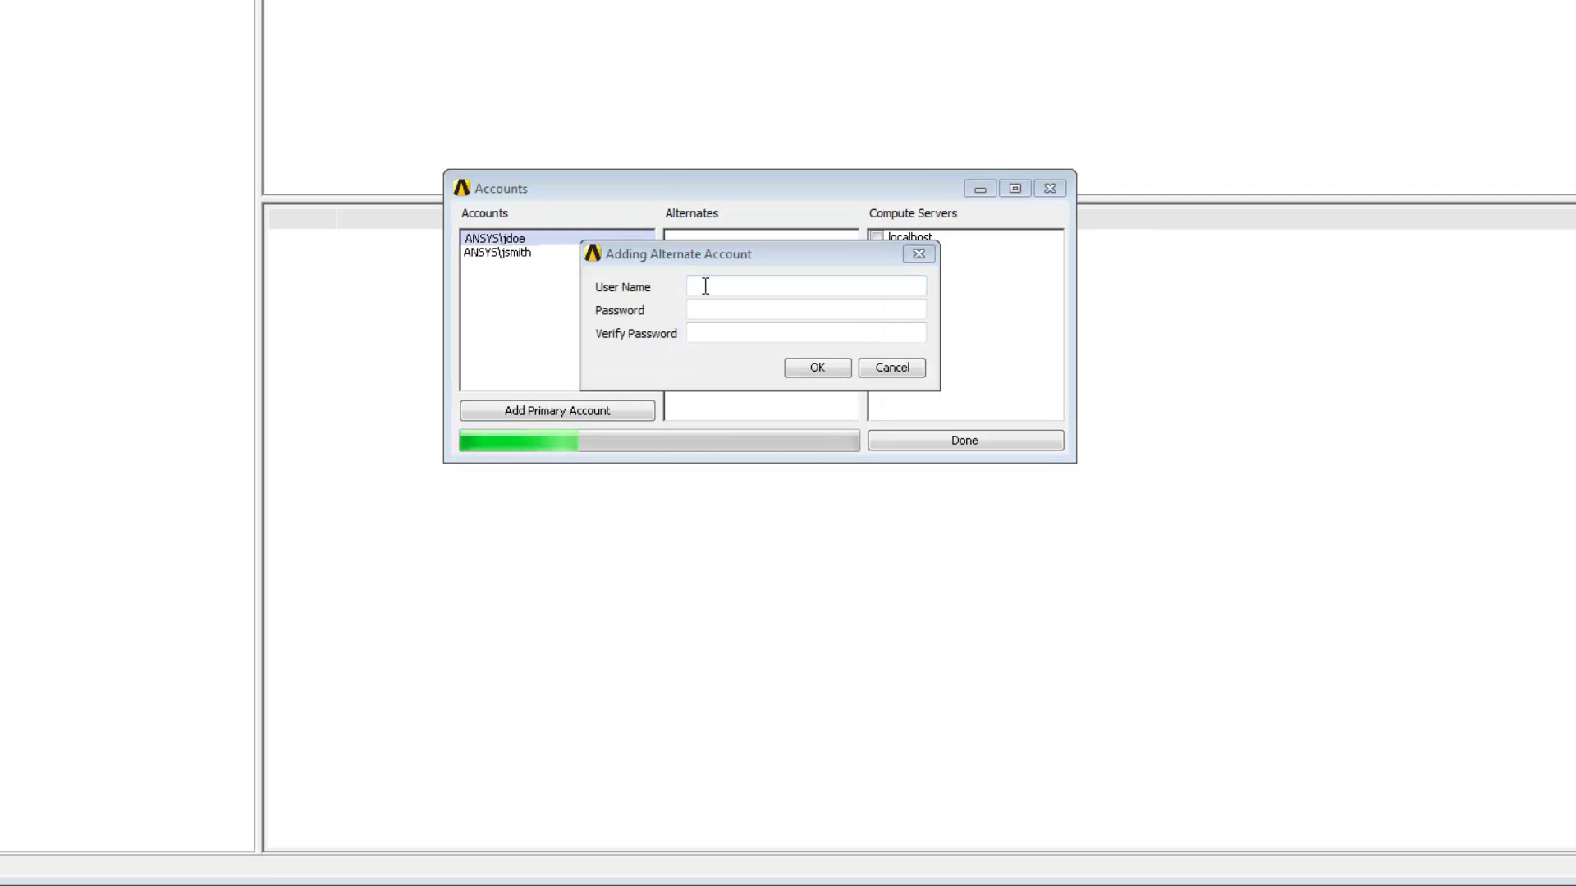
type("user1")
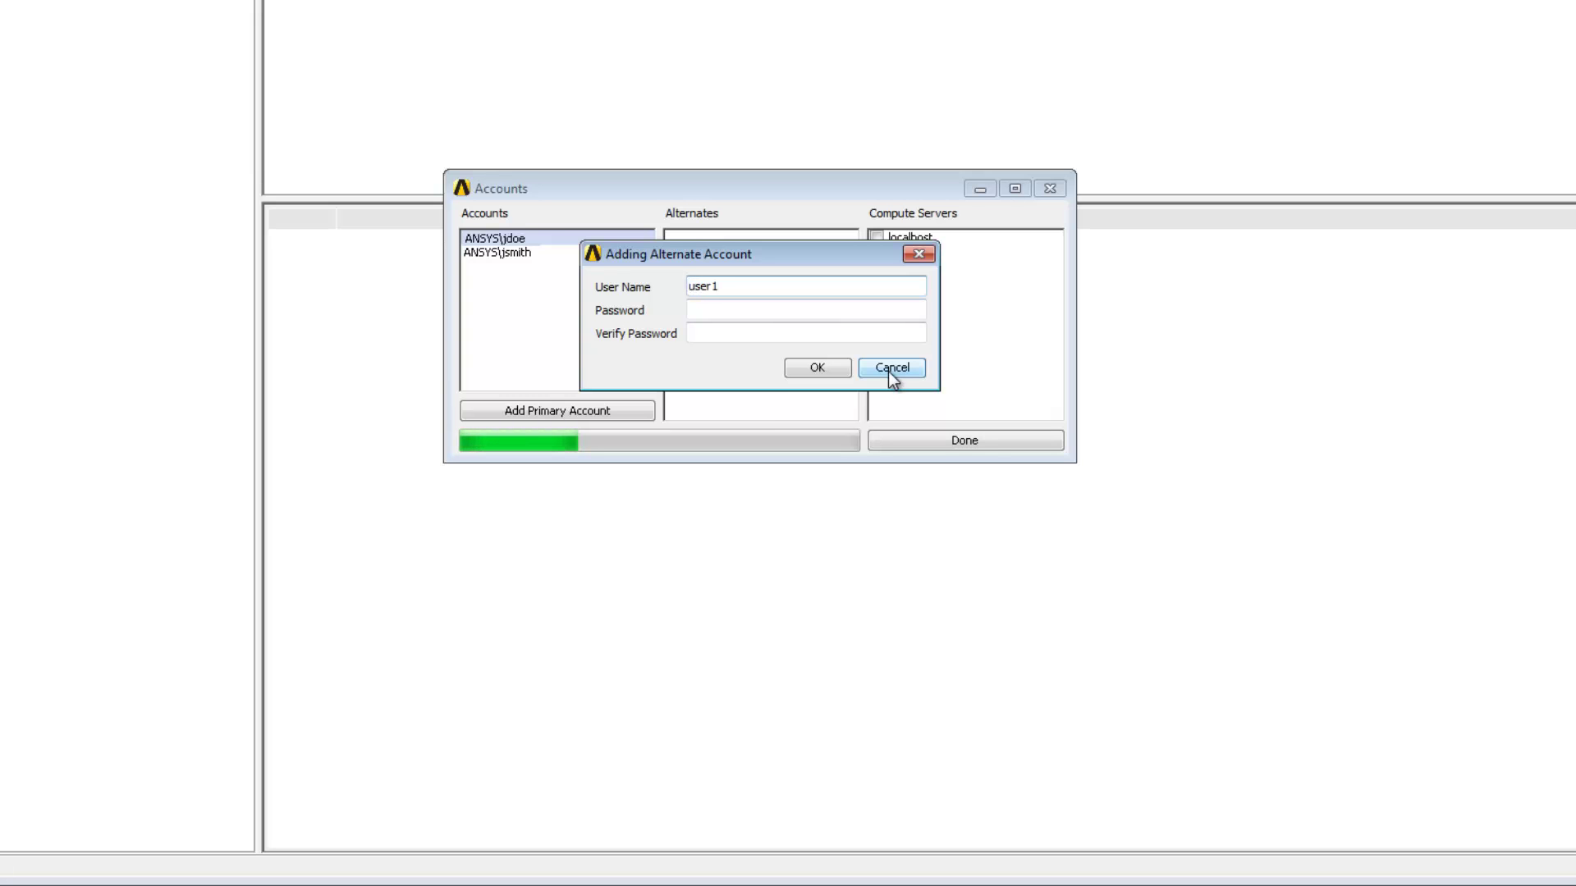
key("Tab")
type("pass")
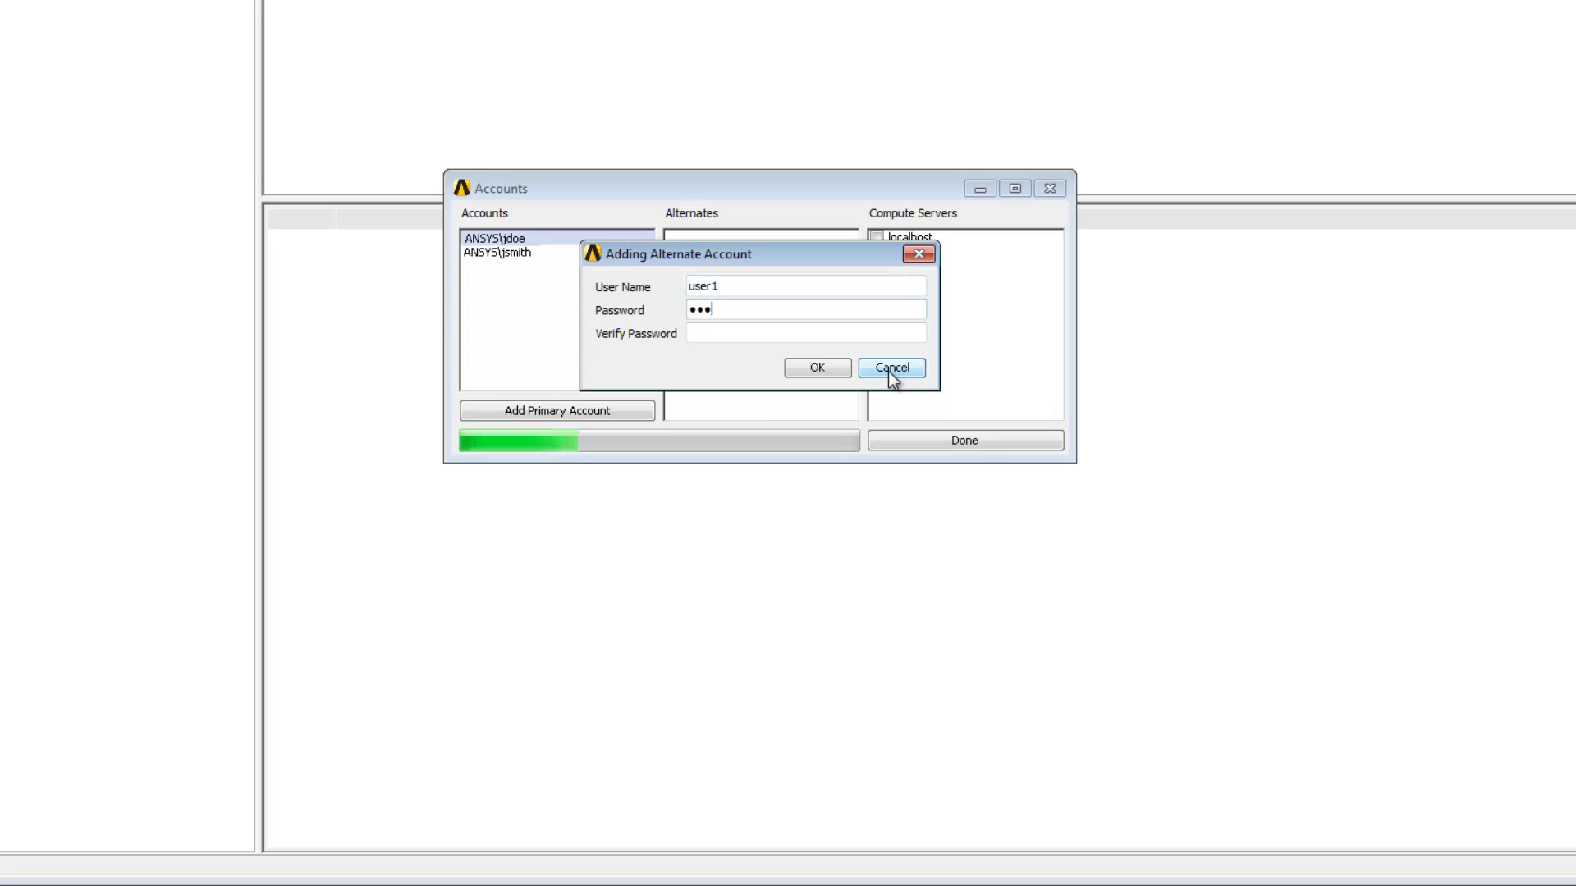
type("123")
key("Tab")
type("pass")
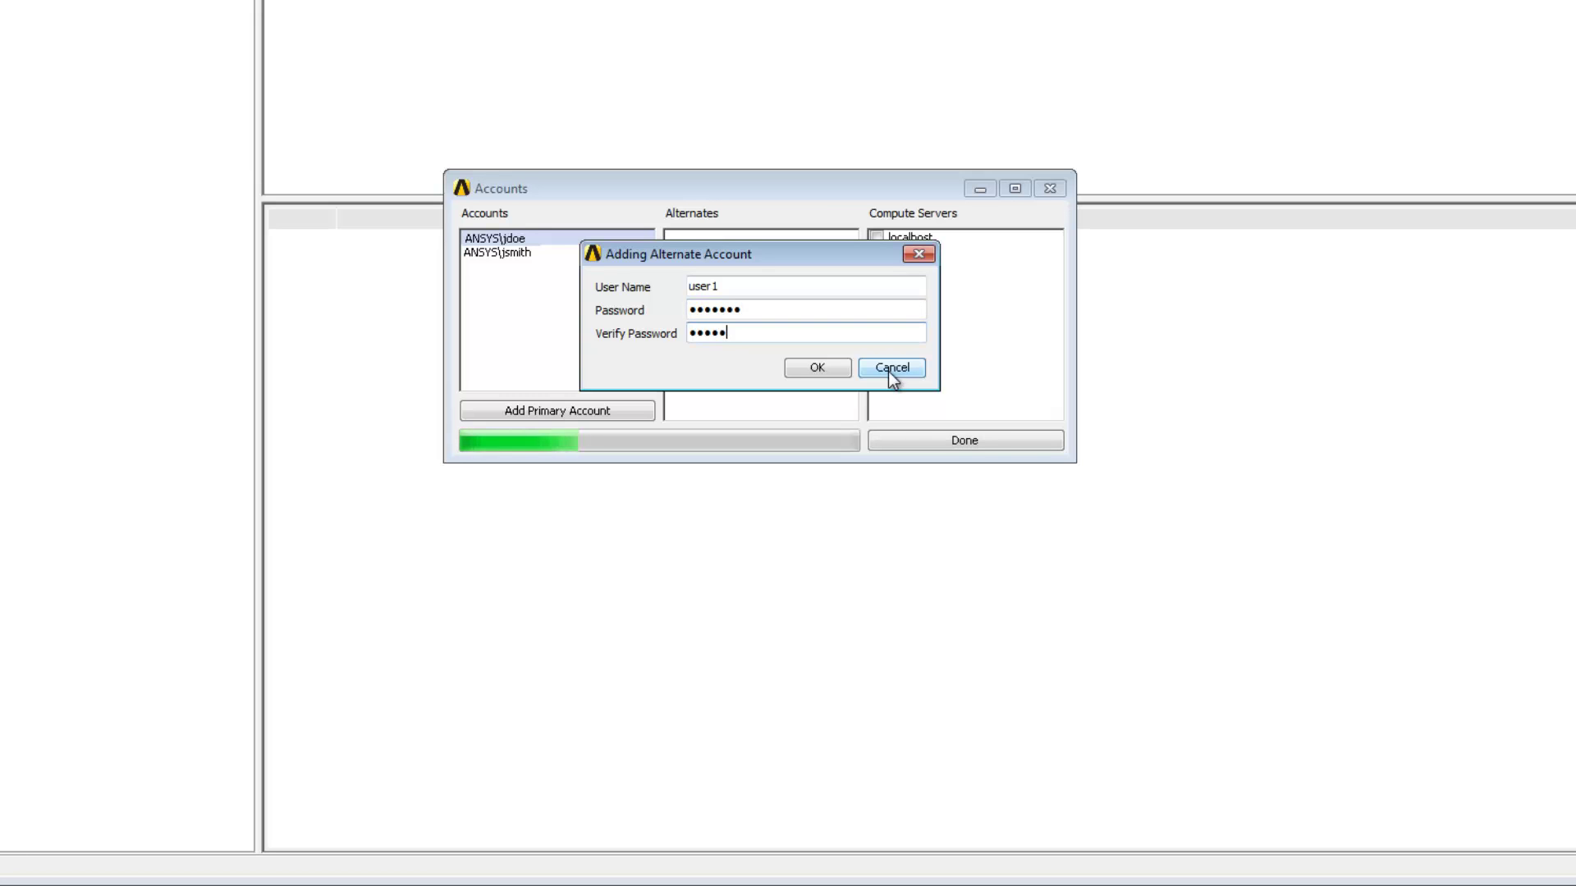
type("123")
left_click(838, 367)
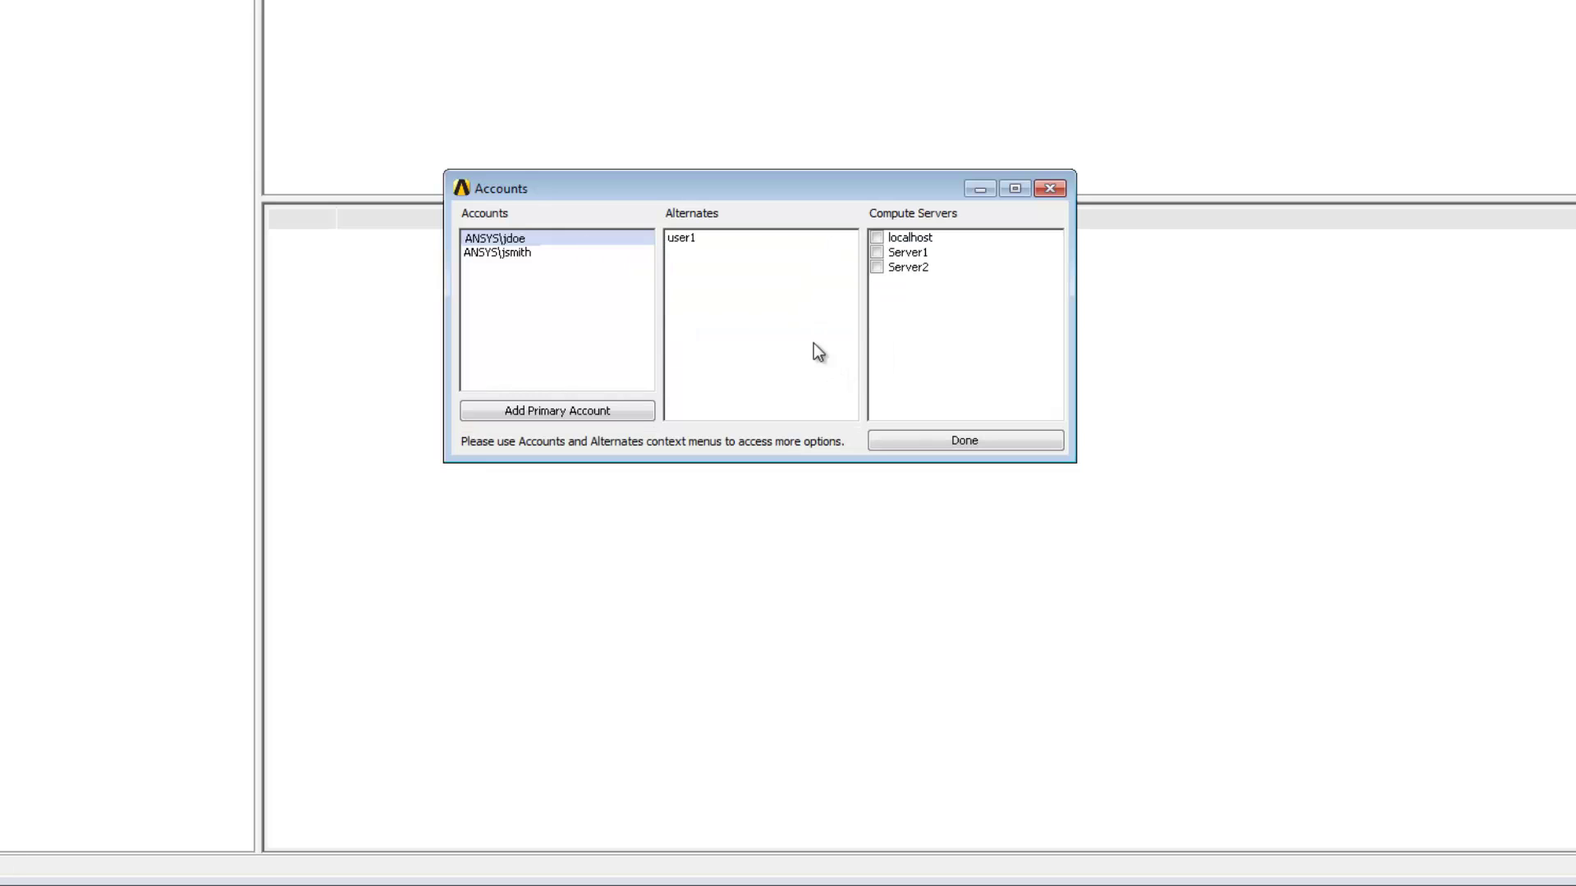
- Map the user1 alternate account to Server1 and Server2
left_click(693, 238)
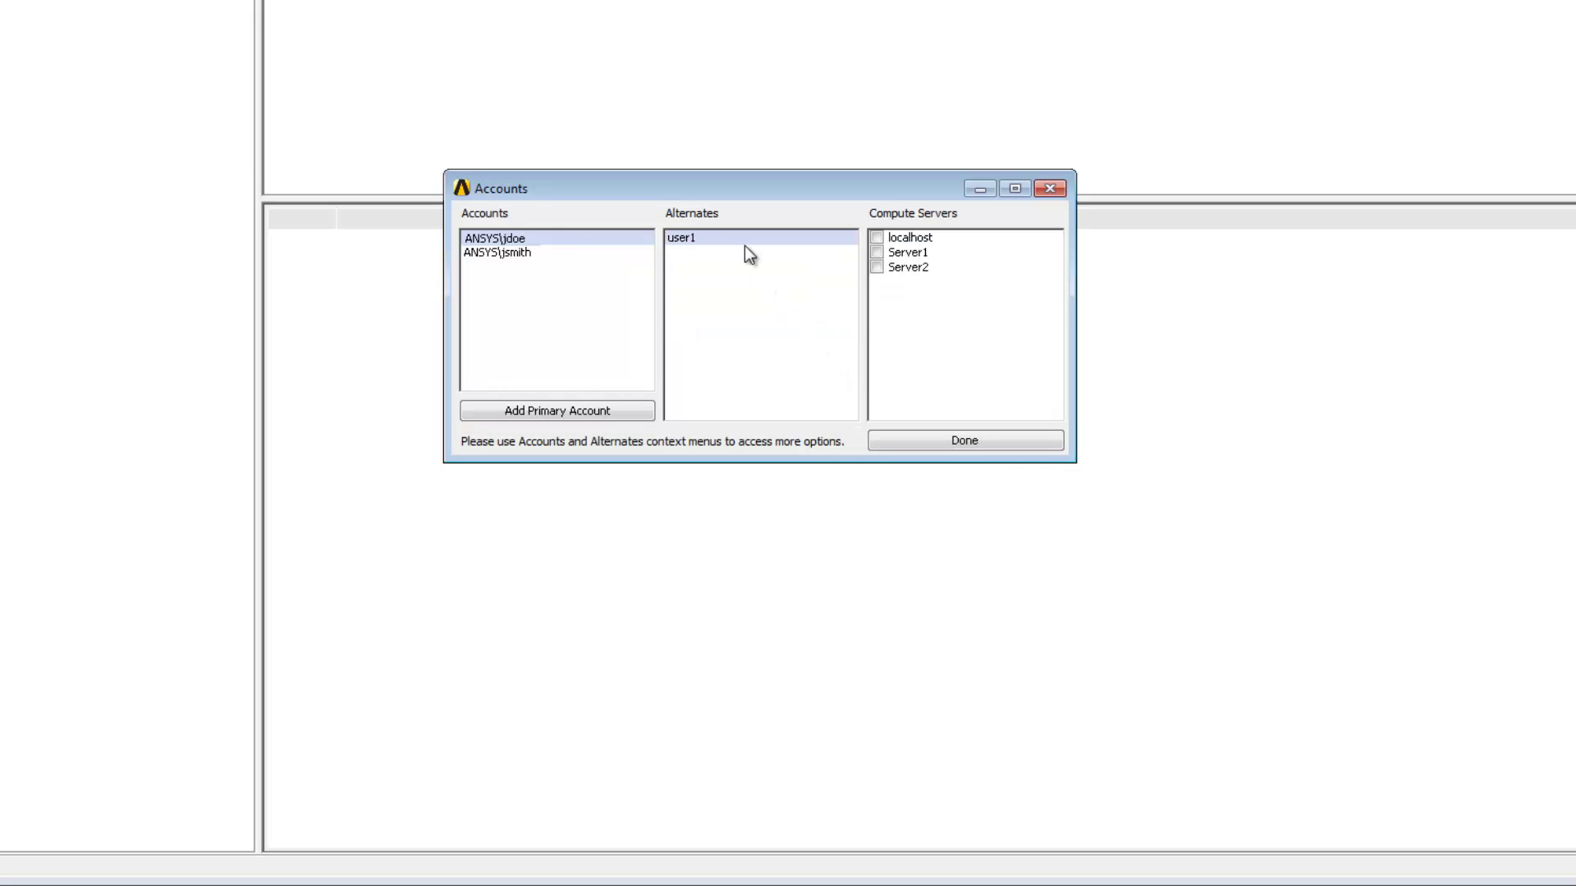
left_click(875, 253)
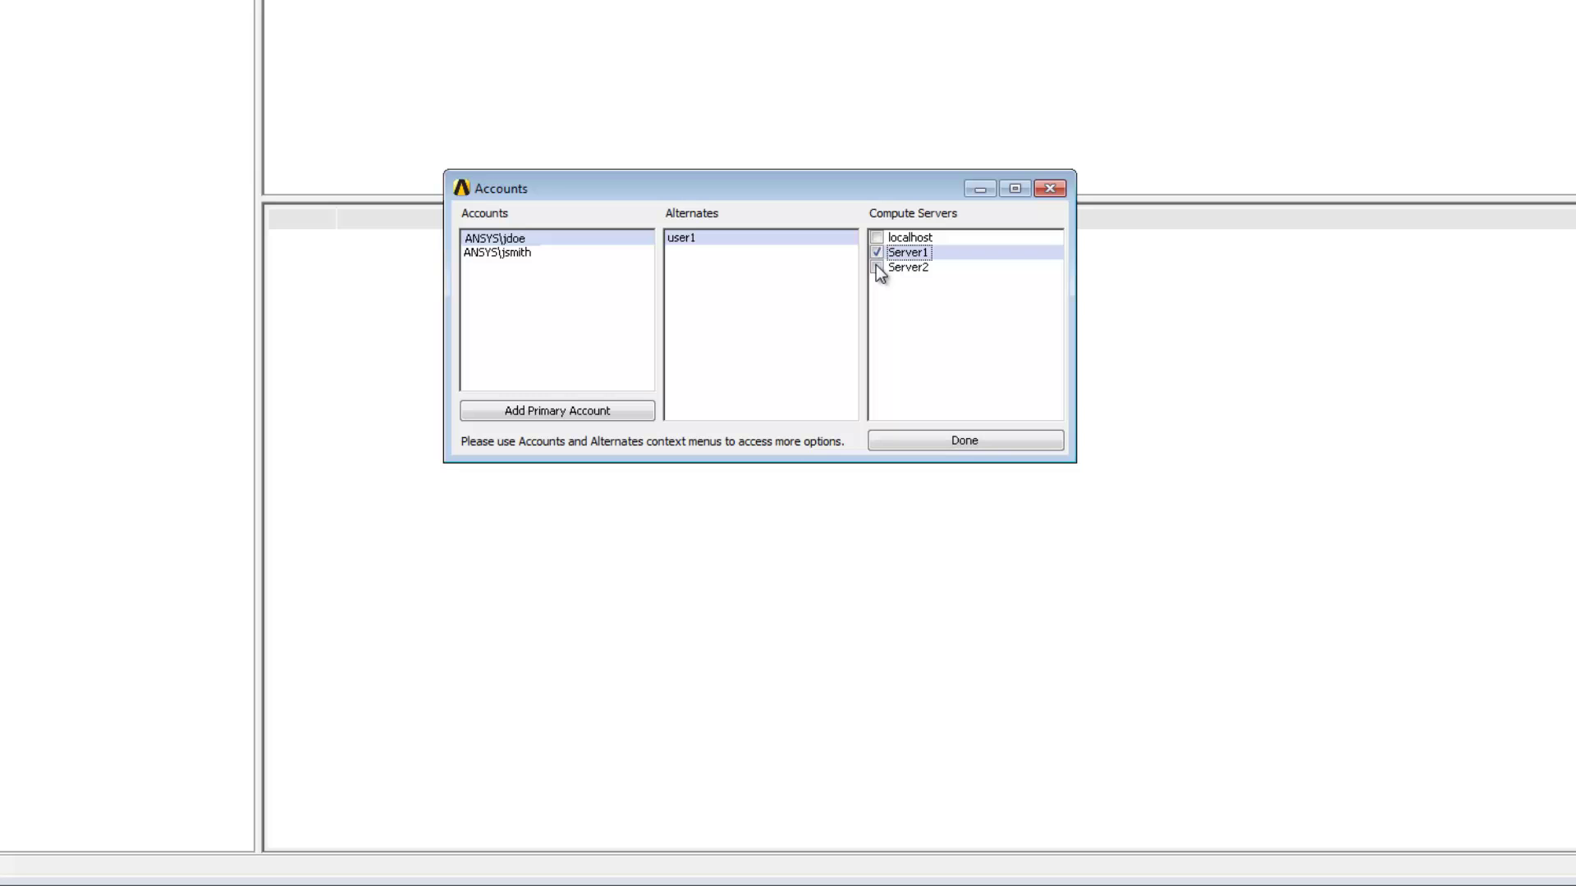
left_click(876, 268)
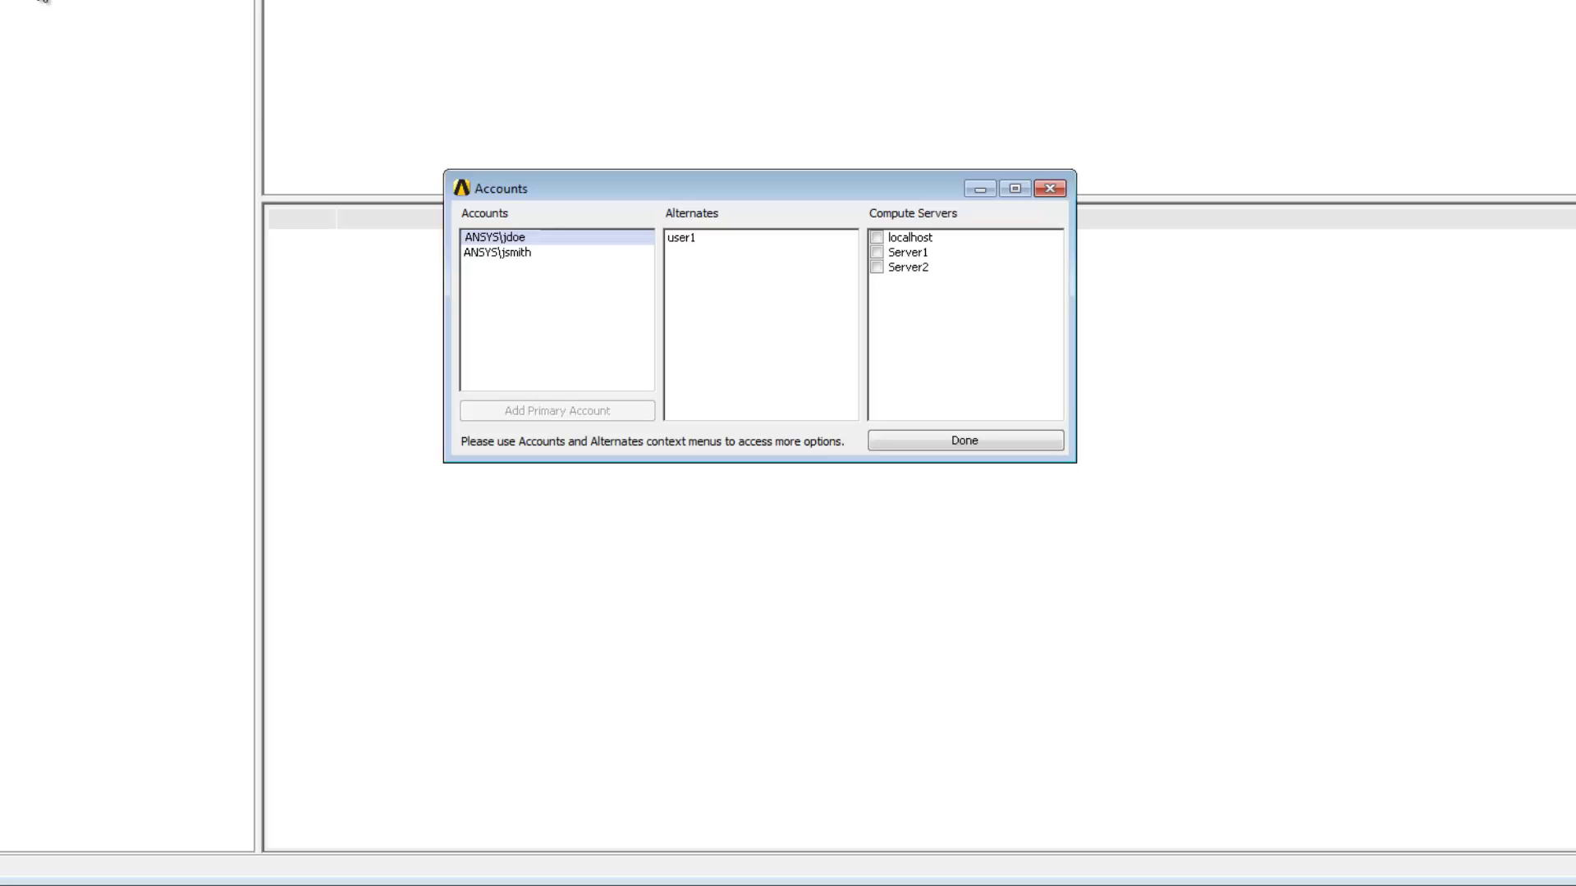
- Enter and confirm a new password for the first primary account, then save it
right_click(619, 237)
left_click(702, 276)
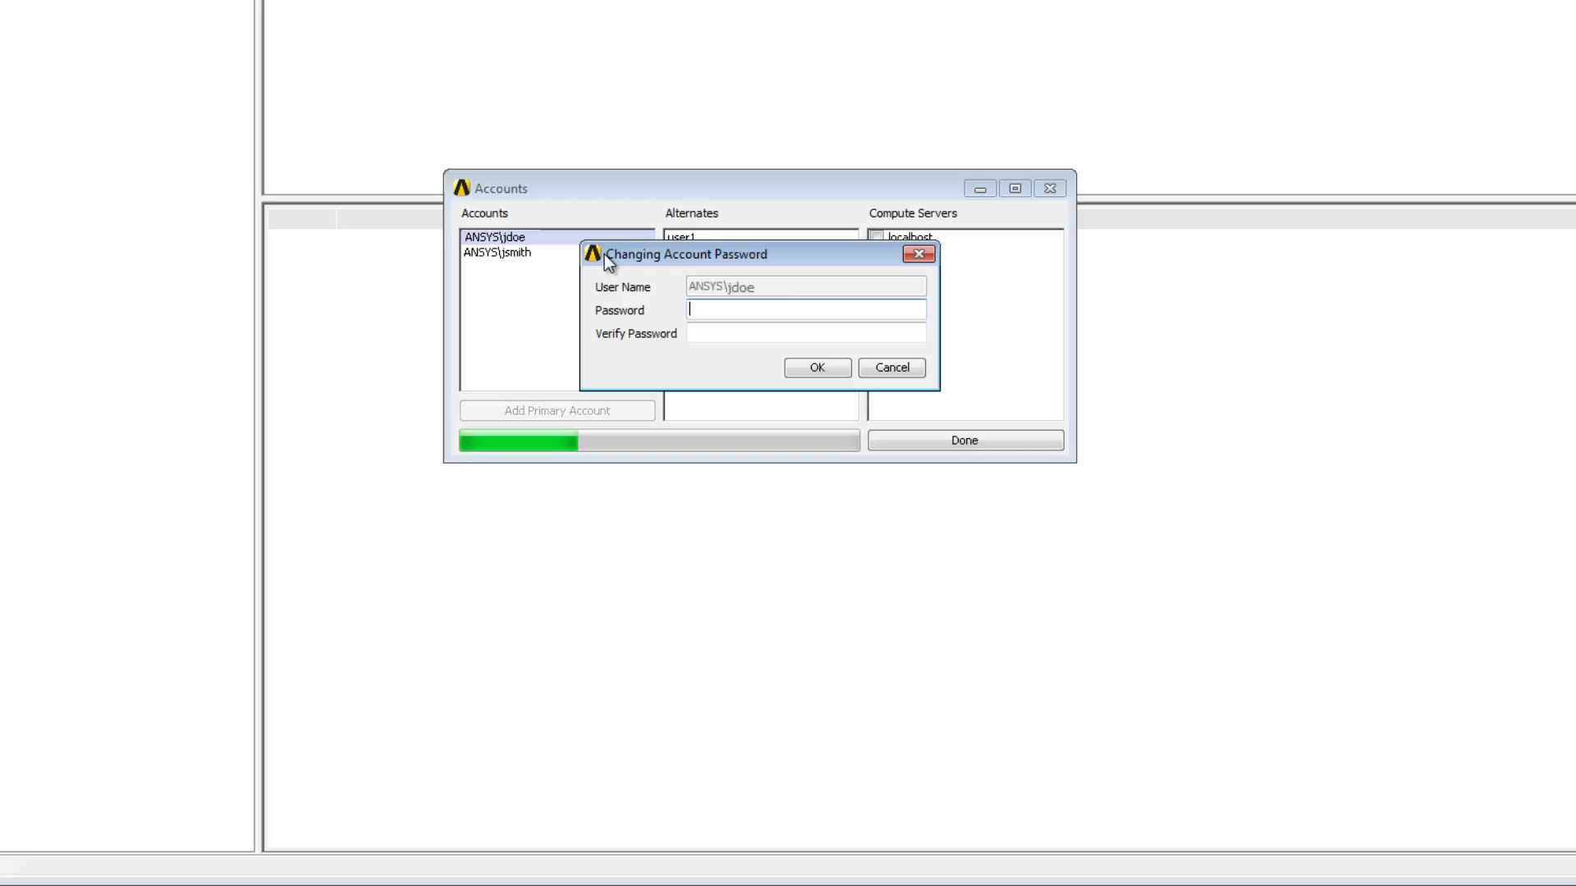
type("password")
key("Tab")
type("passwo")
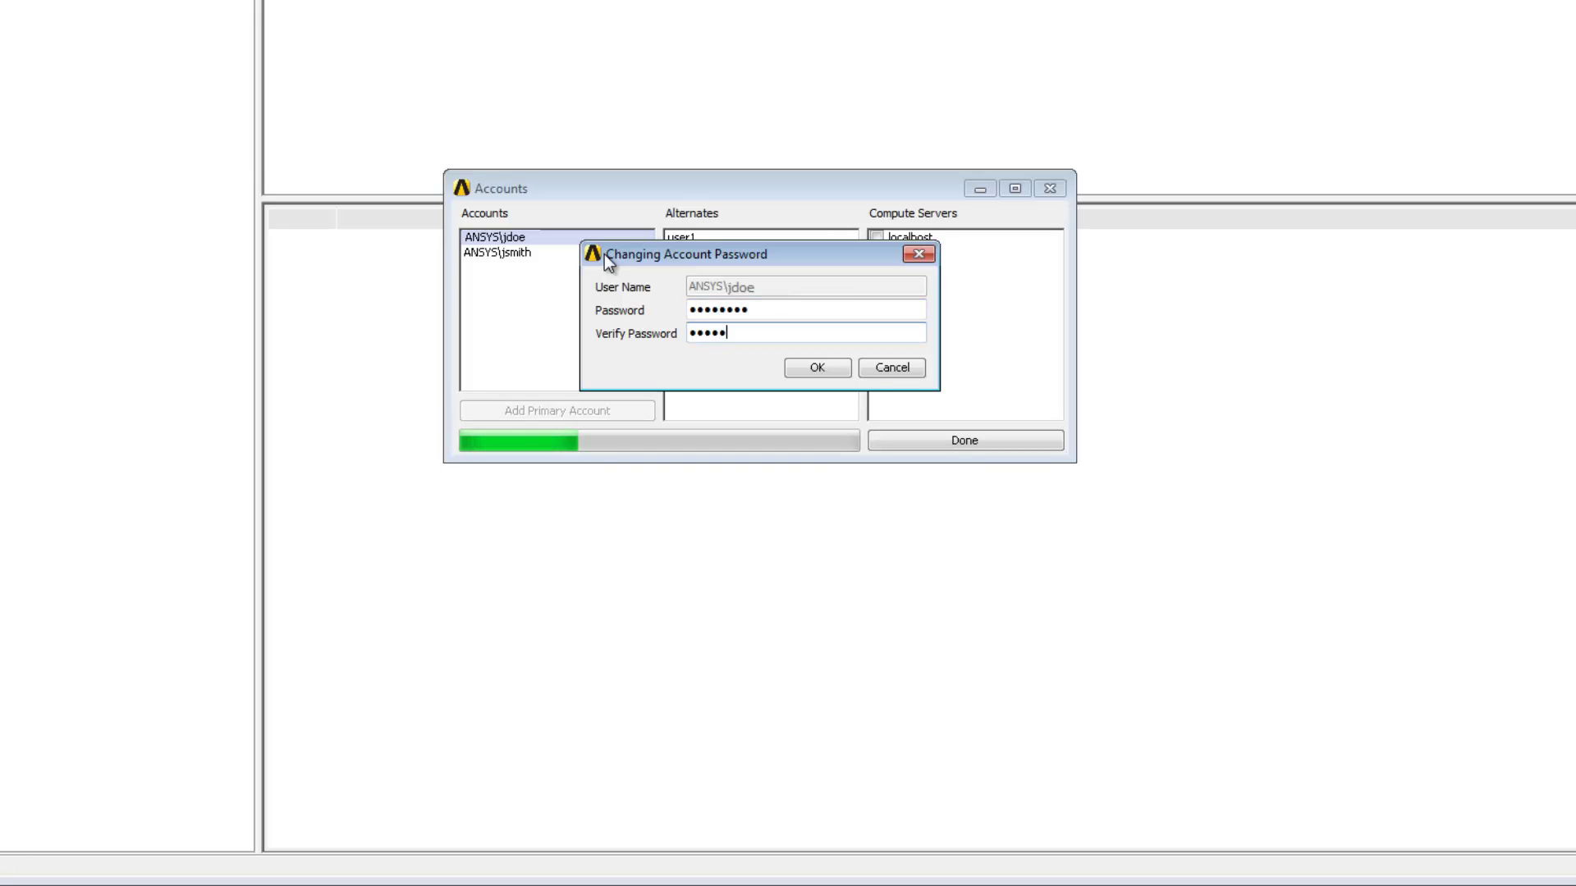
type("rd")
left_click(829, 365)
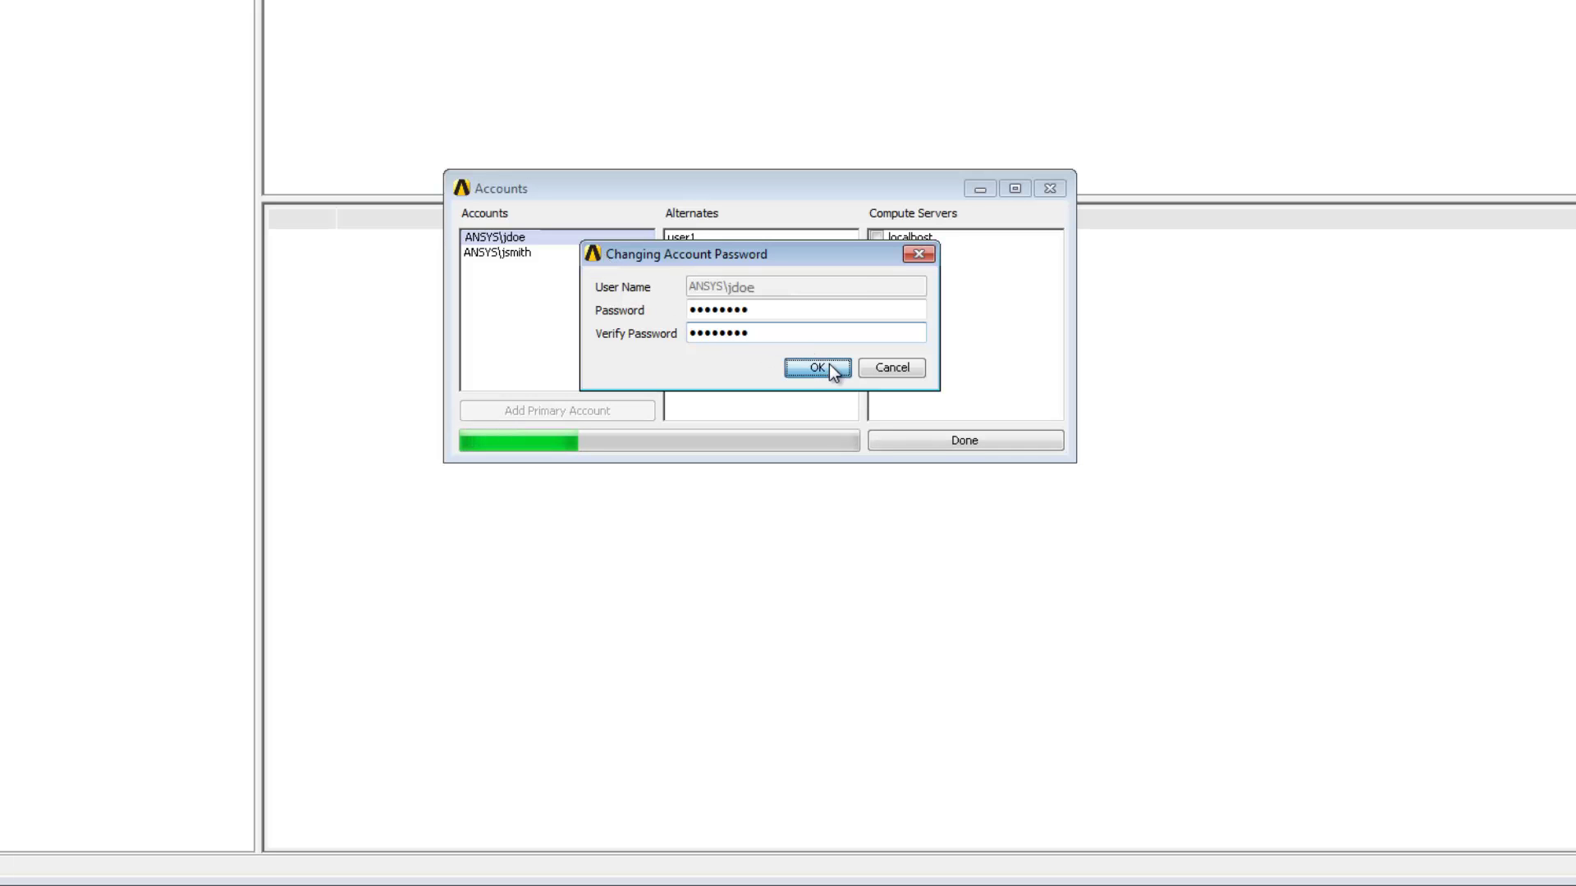